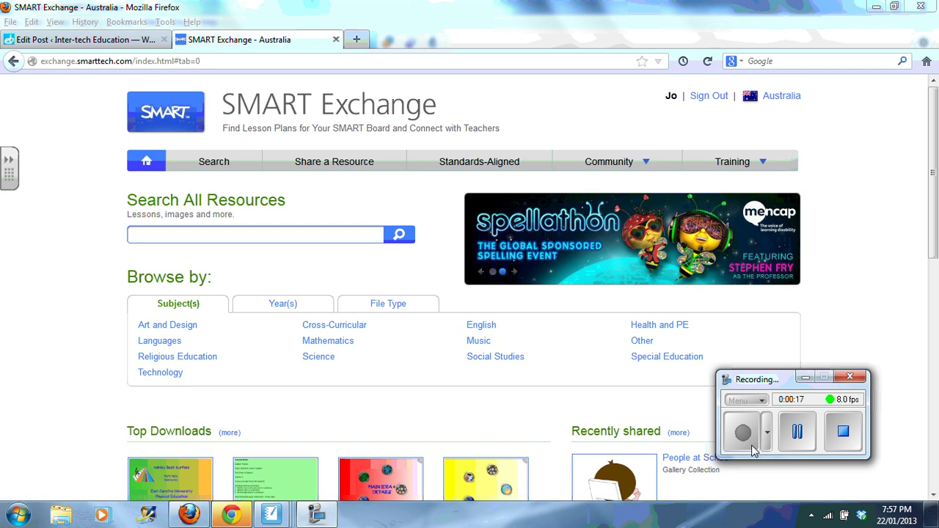
# Browse the SMART Exchange resources by the Widgets file type and preview the Periodic Table widget.
pyautogui.click(394, 312)
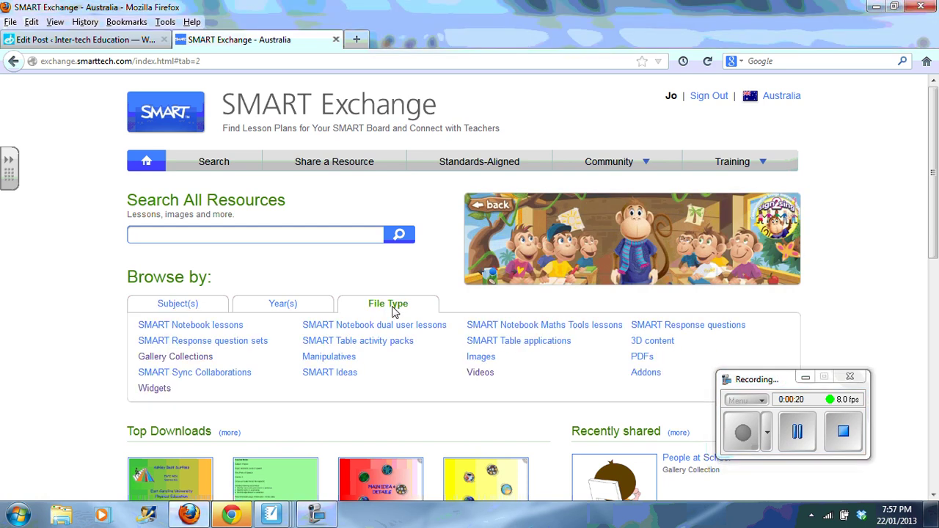
pyautogui.click(155, 395)
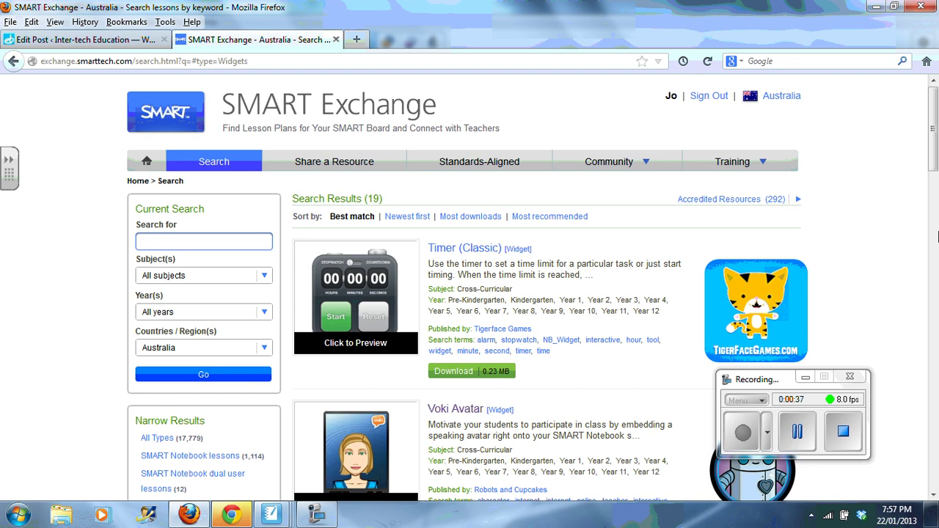
pyautogui.scroll(-2, 933, 181)
pyautogui.moveTo(933, 180); pyautogui.dragTo(933, 343)
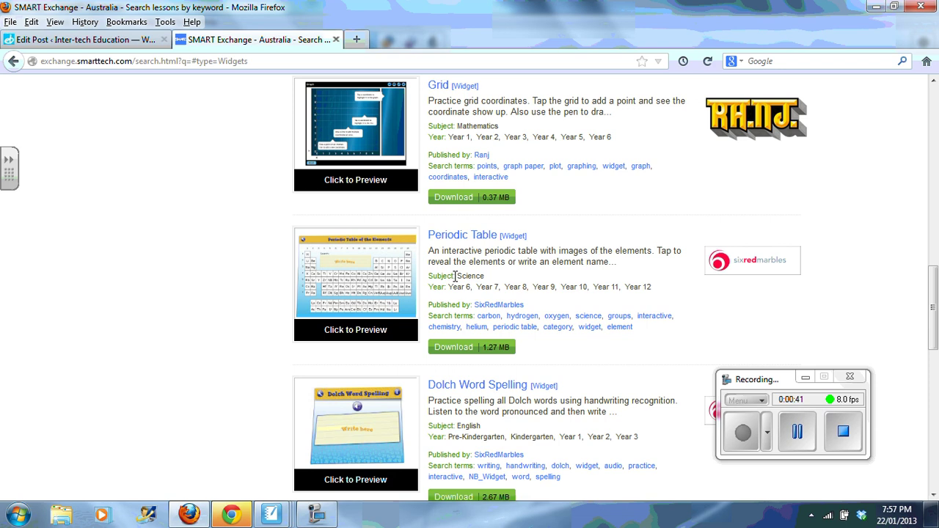
pyautogui.click(367, 336)
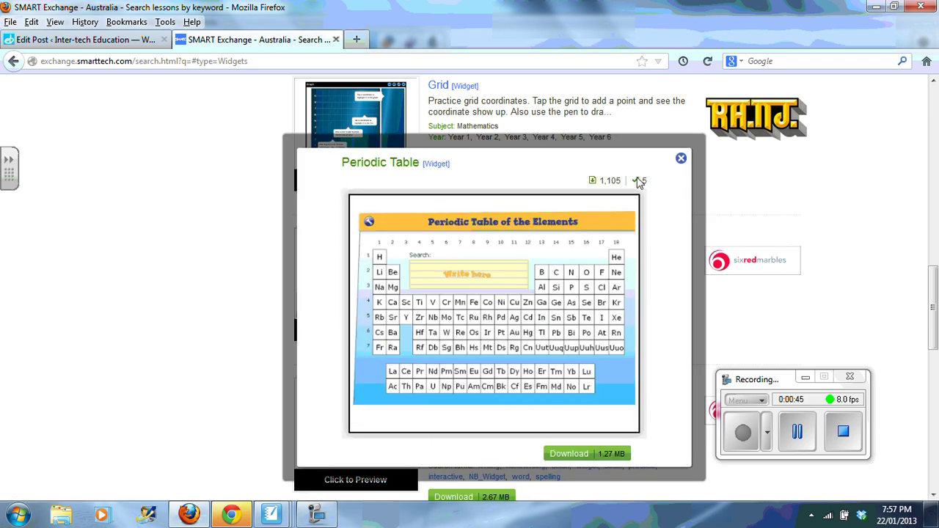
pyautogui.click(681, 157)
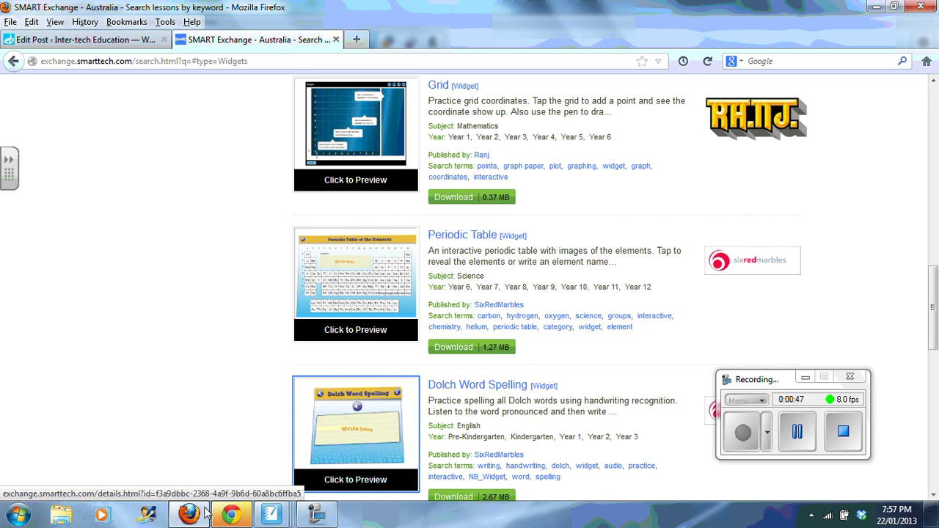
# Switch to the Number Cruncher page in SMART Notebook and answer 9 ÷ 9 by handwriting a 1 with the pen.
pyautogui.click(271, 516)
pyautogui.click(55, 479)
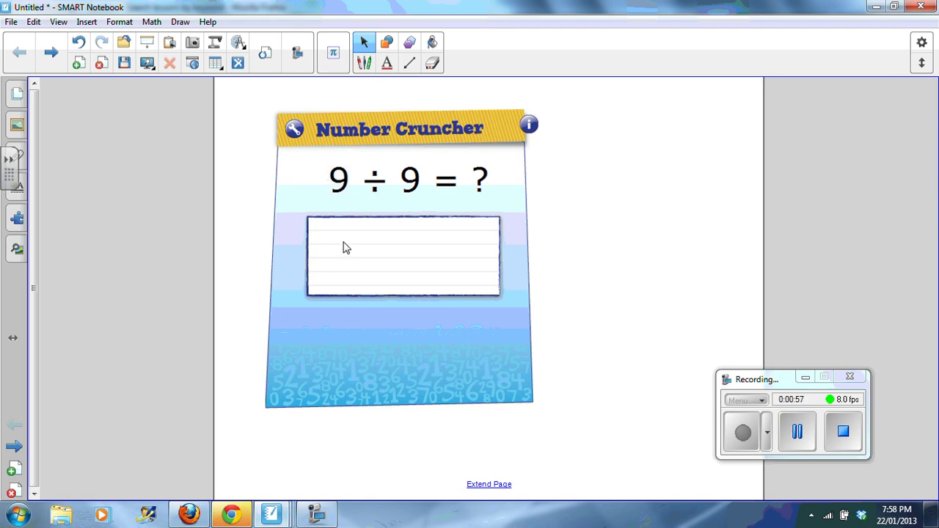
pyautogui.click(365, 62)
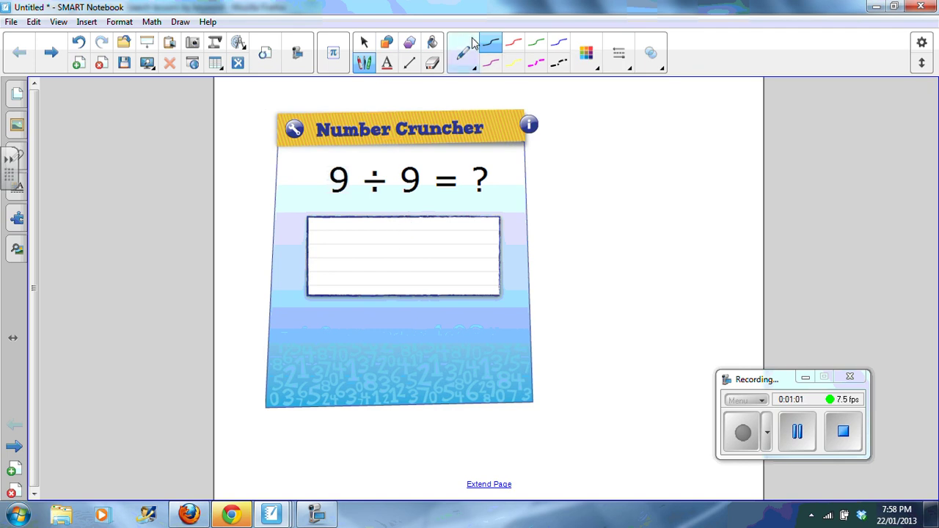
pyautogui.moveTo(394, 226); pyautogui.dragTo(391, 292)
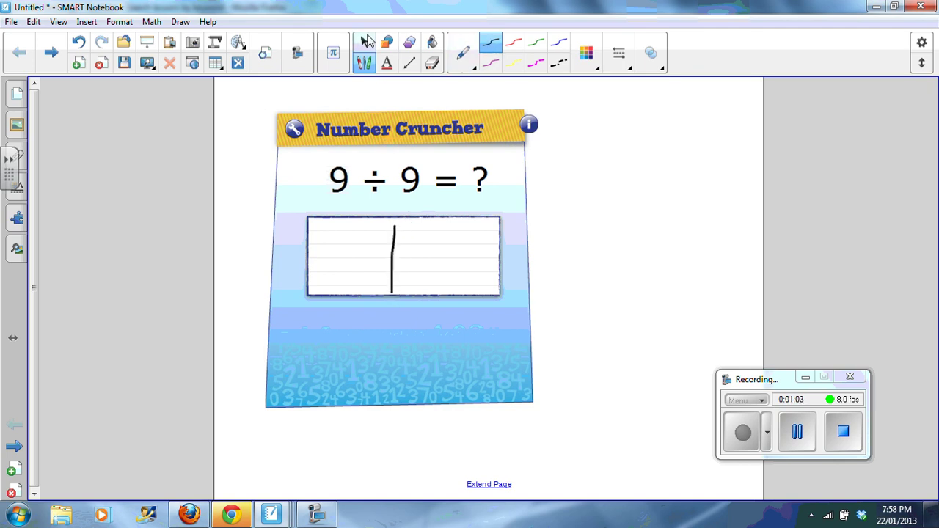
pyautogui.click(364, 42)
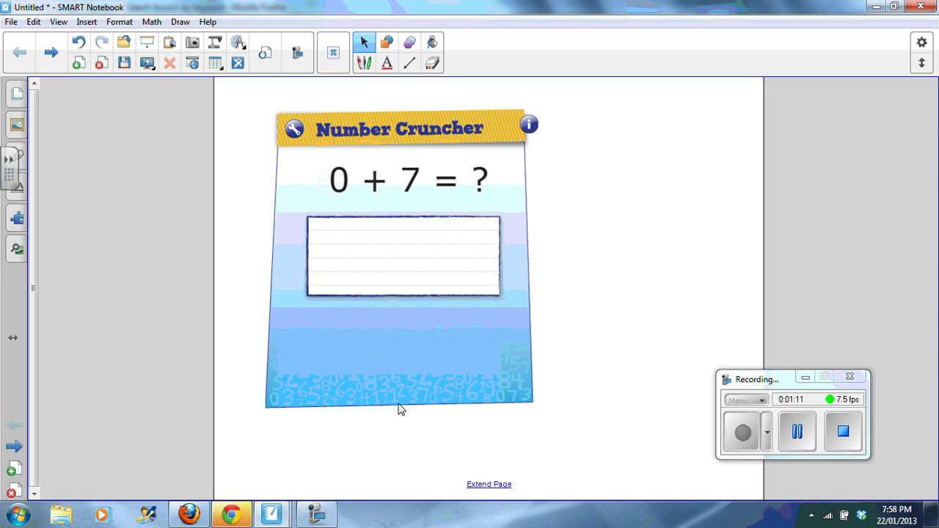
# Answer the Number Cruncher question 0 + 7 by handwriting a 7 in the answer box.
pyautogui.click(364, 63)
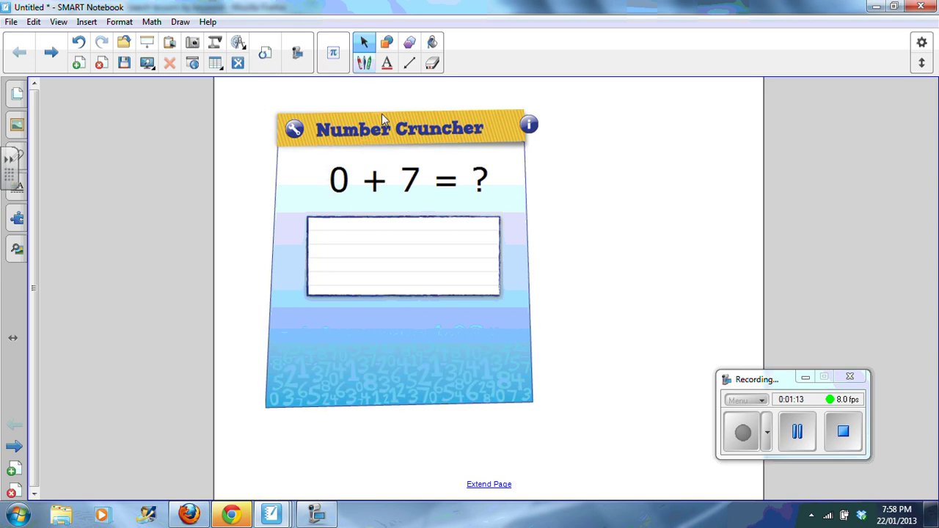
pyautogui.moveTo(375, 230)
pyautogui.mouseDown()
pyautogui.moveTo(401, 230)
pyautogui.moveTo(405, 254)
pyautogui.mouseUp()
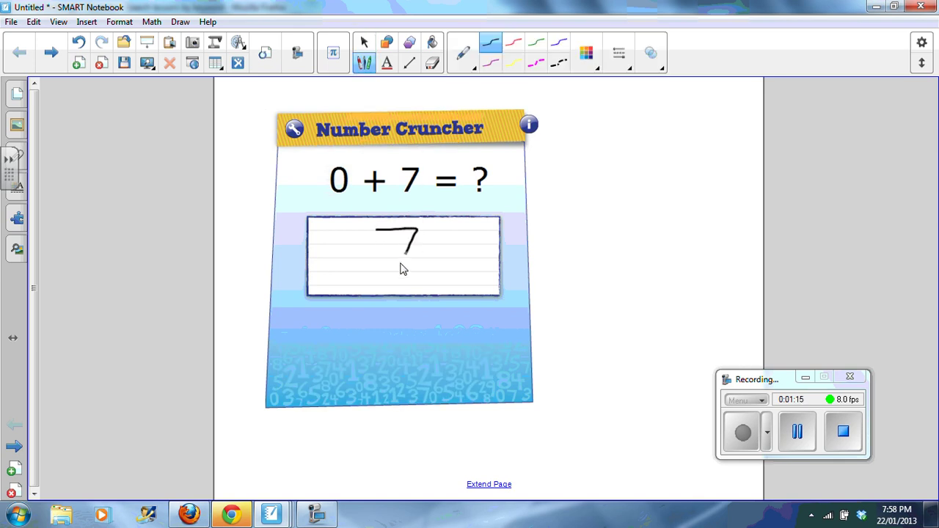
pyautogui.click(366, 46)
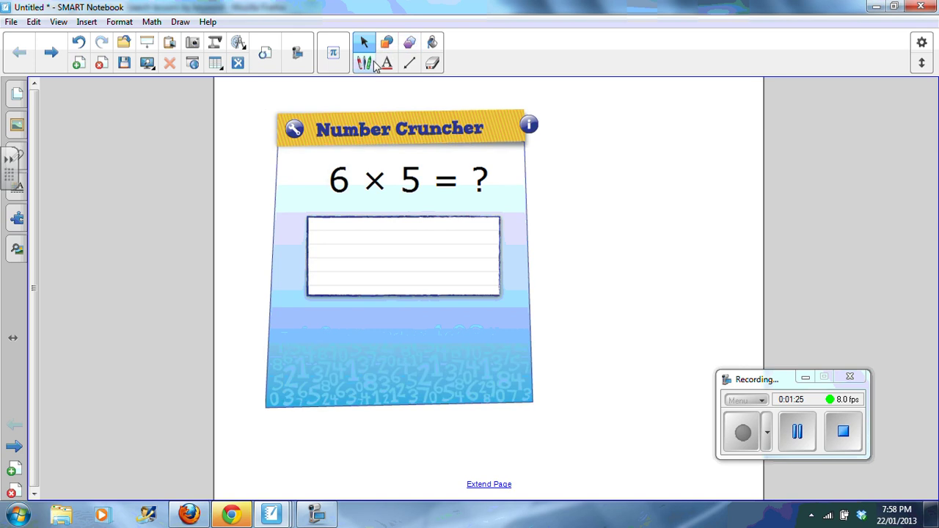
# Try to answer the Number Cruncher question 6 × 5 by handwriting a number in the answer box.
pyautogui.click(370, 64)
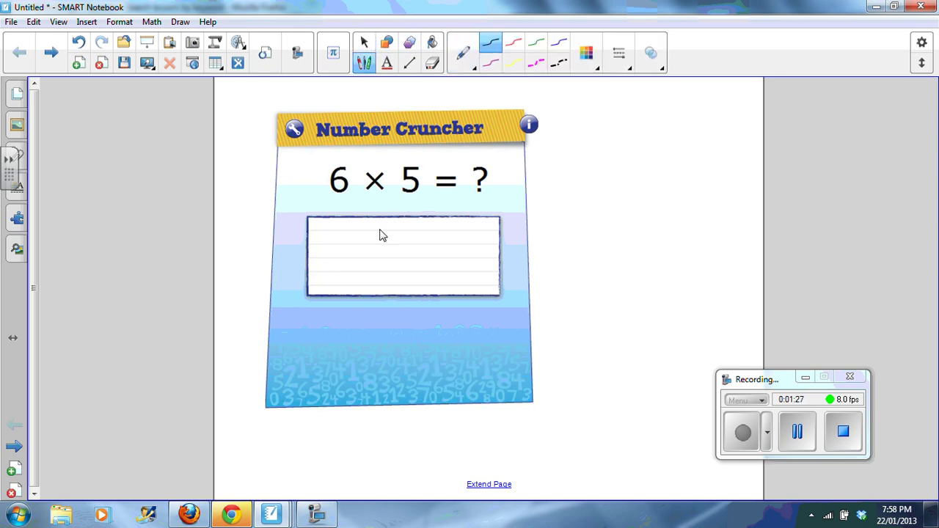
pyautogui.moveTo(371, 239)
pyautogui.mouseDown()
pyautogui.moveTo(403, 243)
pyautogui.moveTo(392, 286)
pyautogui.moveTo(400, 281)
pyautogui.mouseUp()
pyautogui.moveTo(452, 230)
pyautogui.mouseDown()
pyautogui.moveTo(419, 281)
pyautogui.moveTo(461, 231)
pyautogui.mouseUp()
pyautogui.click(363, 42)
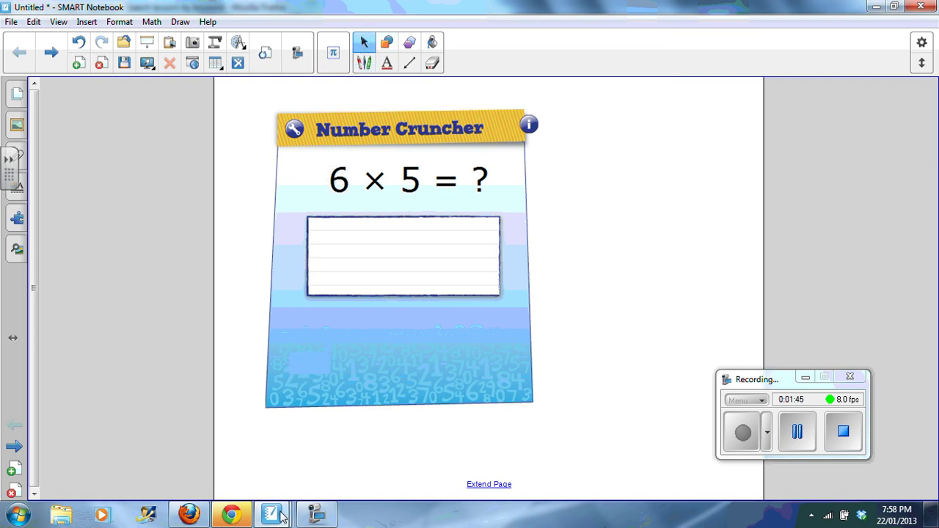
# Switch to the WORD Breaker document and move the loose letters p, l and a down beside n and t.
pyautogui.moveTo(272, 514)
pyautogui.click(183, 460)
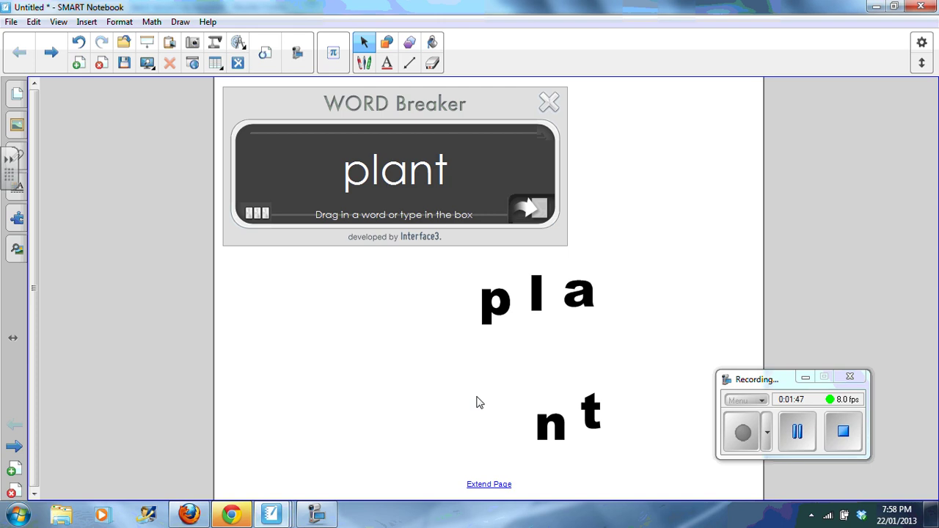
pyautogui.moveTo(488, 308); pyautogui.dragTo(561, 403)
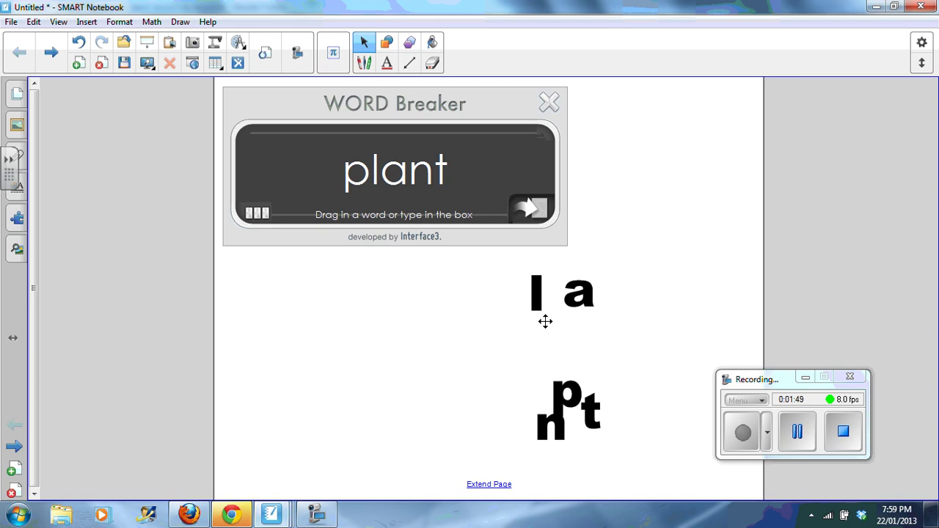
pyautogui.moveTo(545, 321); pyautogui.dragTo(596, 436)
pyautogui.moveTo(589, 320); pyautogui.dragTo(597, 378)
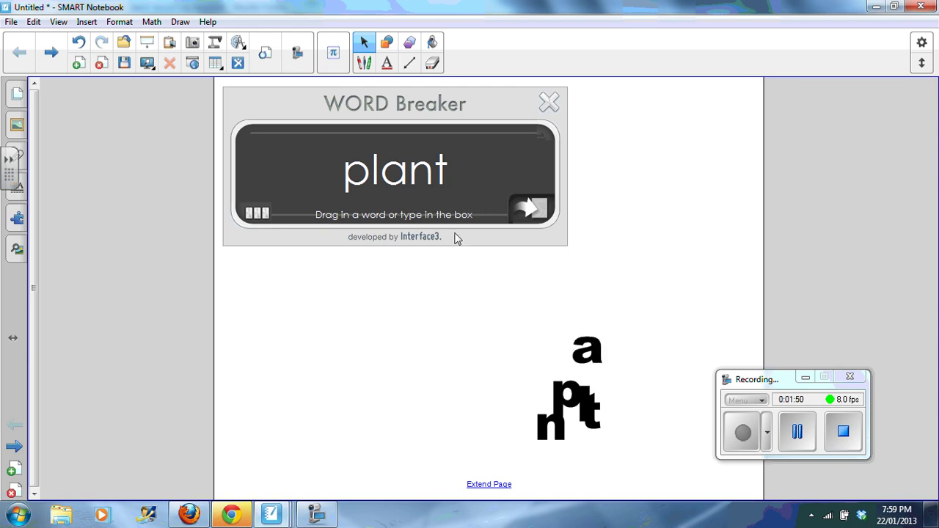
# Replace the word plant with weather in WORD Breaker and break it into separate letters on the page.
pyautogui.doubleClick(440, 174)
pyautogui.moveTo(447, 170); pyautogui.dragTo(311, 176)
pyautogui.moveTo(447, 175); pyautogui.dragTo(234, 280)
pyautogui.moveTo(446, 172); pyautogui.dragTo(315, 177)
pyautogui.write('w')
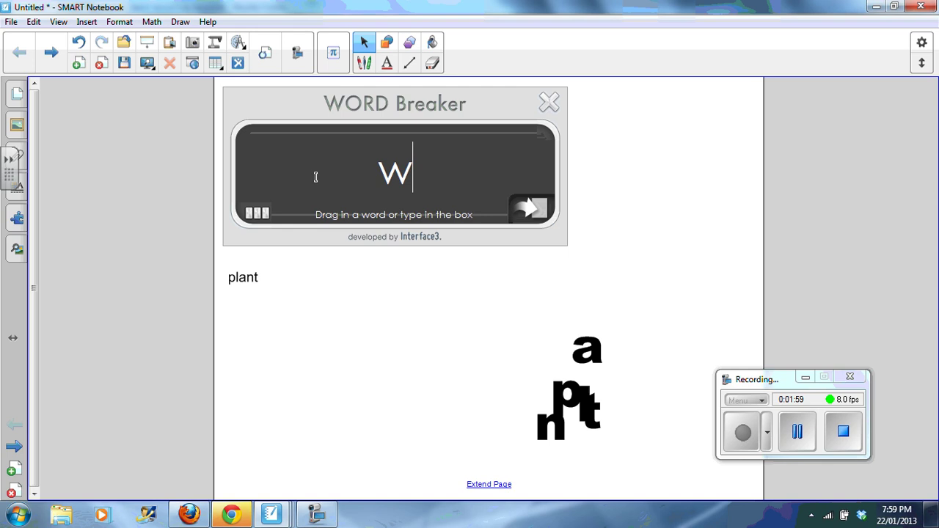
pyautogui.write('eather')
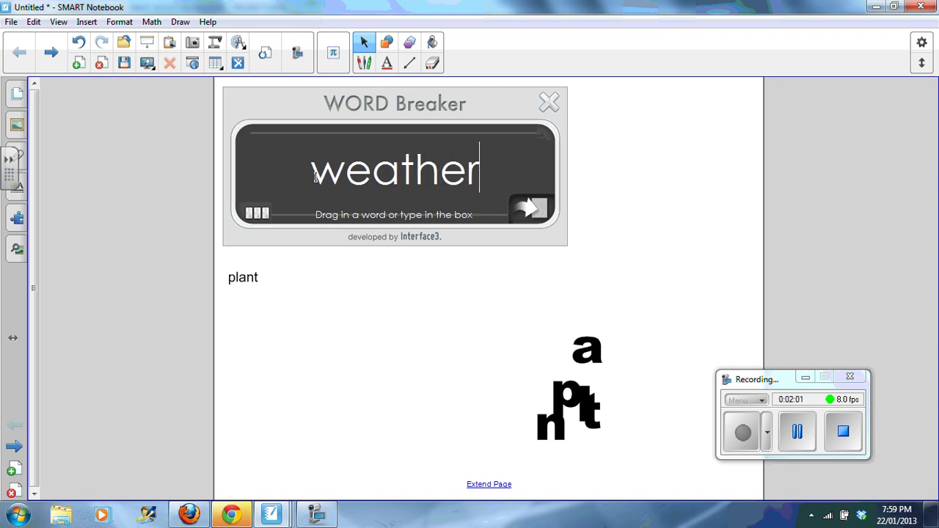
pyautogui.click(533, 210)
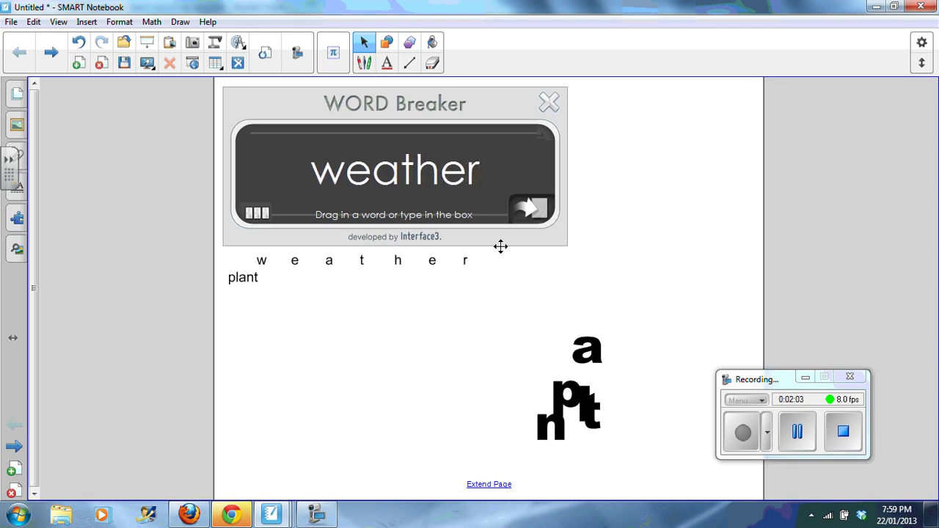
# Move the text plant beside the large loose letters and lower the final h, e and r of weather.
pyautogui.moveTo(245, 278); pyautogui.dragTo(494, 392)
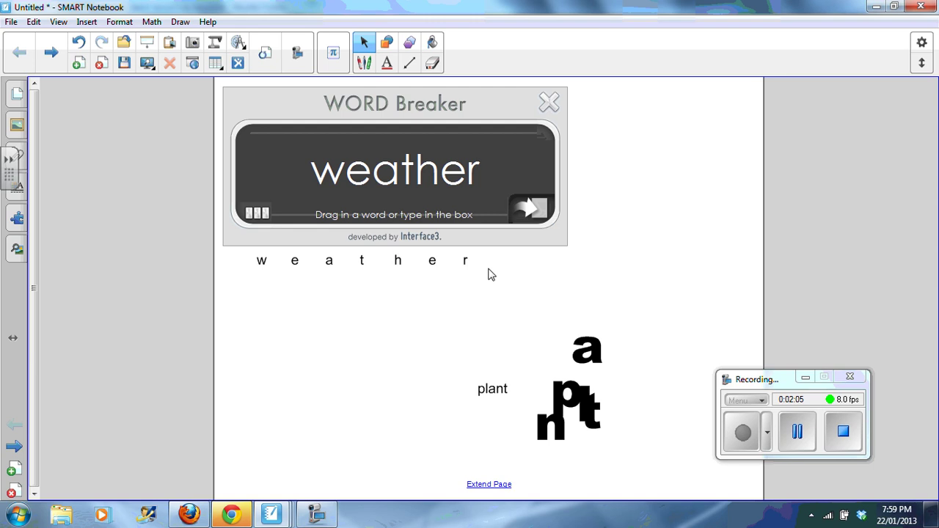
pyautogui.moveTo(466, 260); pyautogui.dragTo(460, 306)
pyautogui.moveTo(433, 262); pyautogui.dragTo(432, 288)
pyautogui.moveTo(397, 260); pyautogui.dragTo(394, 294)
# Format all seven letters of weather in Arial Black at size 48.
pyautogui.moveTo(470, 330); pyautogui.dragTo(227, 238)
pyautogui.click(552, 43)
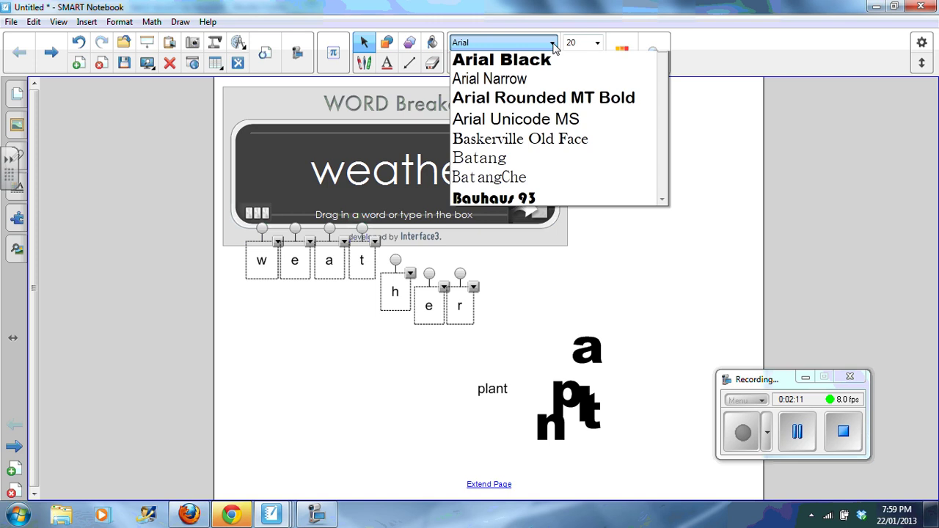
pyautogui.click(550, 87)
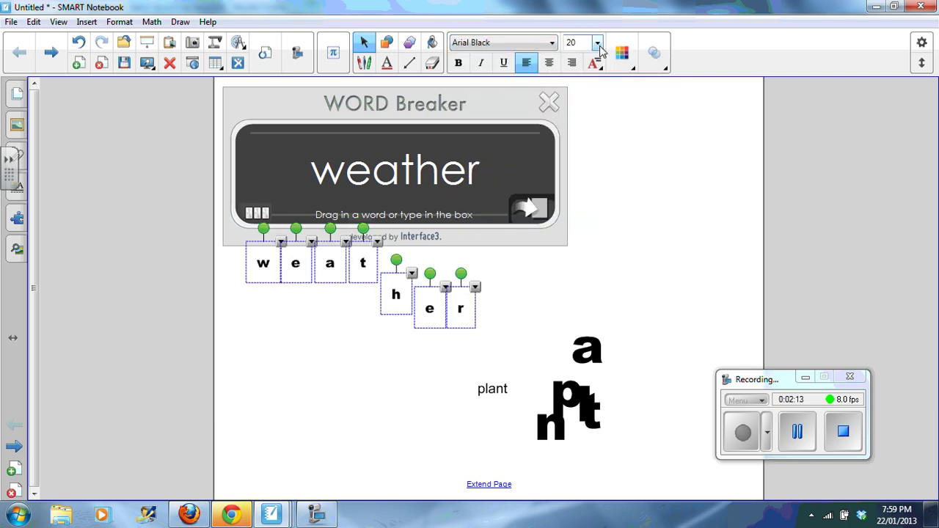
pyautogui.click(598, 44)
pyautogui.click(571, 205)
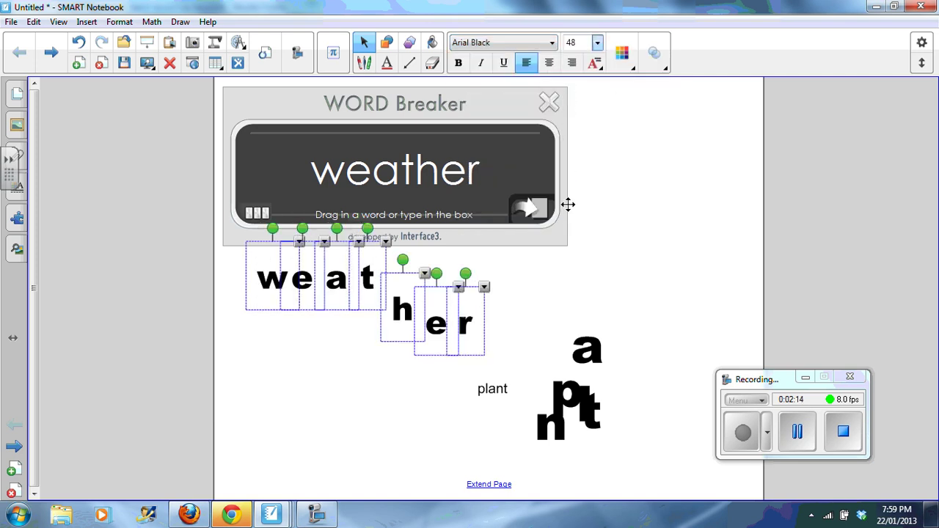
pyautogui.click(658, 272)
# Spread the letters t, h, e and r of weather out along the row beneath WORD Breaker.
pyautogui.moveTo(481, 329); pyautogui.dragTo(576, 299)
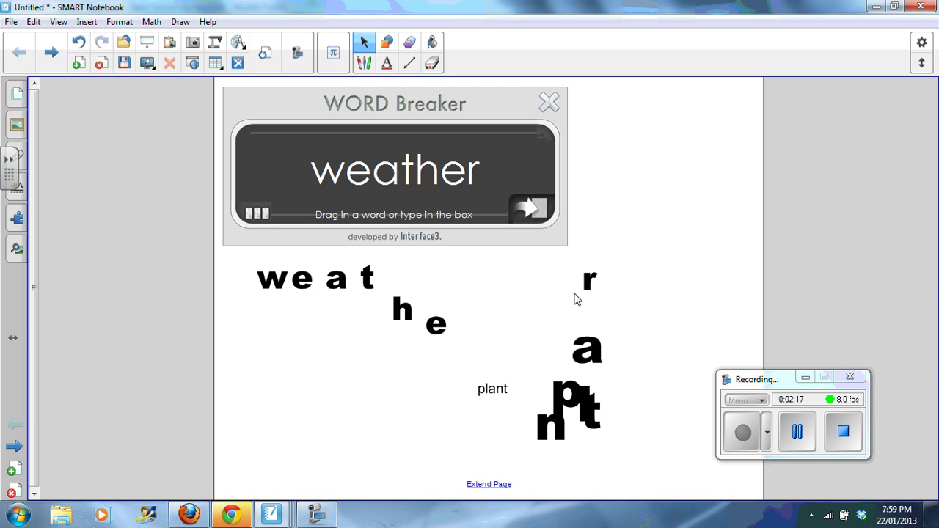
pyautogui.moveTo(436, 324); pyautogui.dragTo(528, 284)
pyautogui.moveTo(402, 308); pyautogui.dragTo(457, 287)
pyautogui.moveTo(364, 280); pyautogui.dragTo(421, 287)
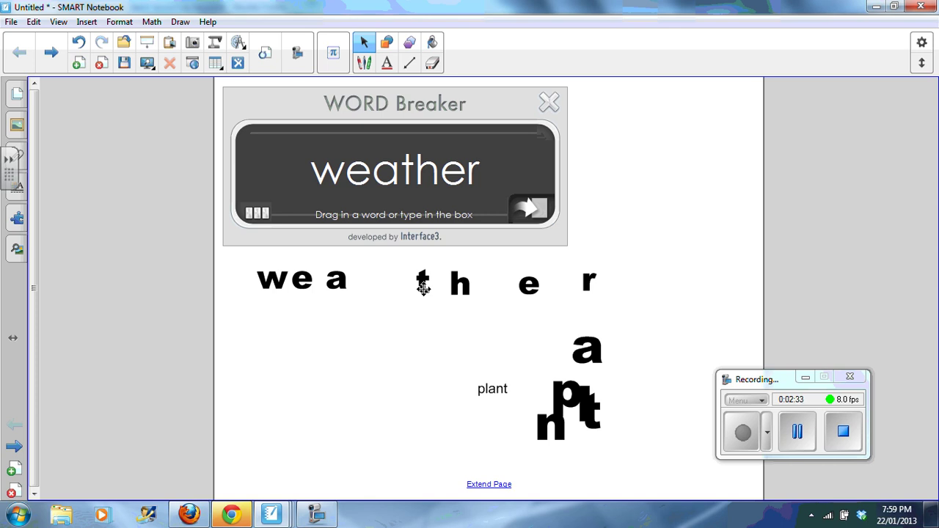
# Spell the word "the" below the row using the letters t, h and e.
pyautogui.moveTo(423, 286); pyautogui.dragTo(369, 371)
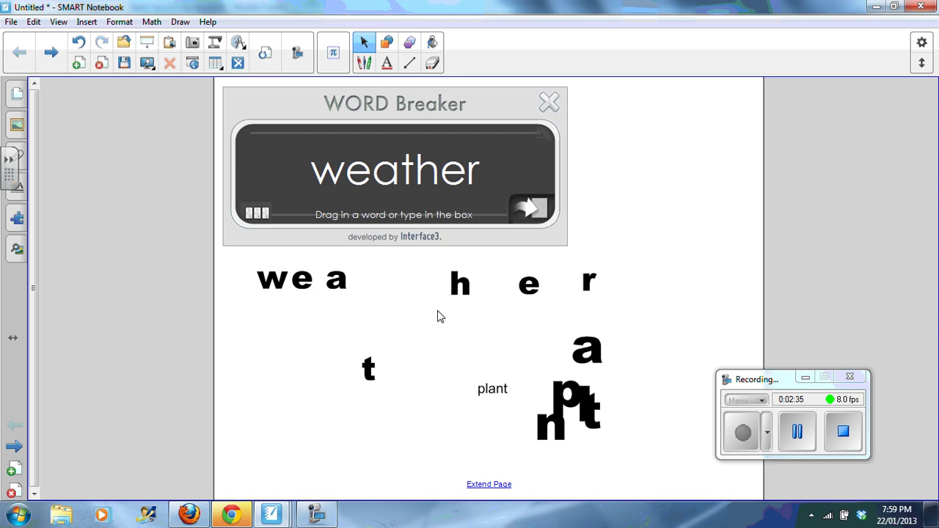
pyautogui.moveTo(460, 286); pyautogui.dragTo(400, 371)
pyautogui.moveTo(529, 286); pyautogui.dragTo(421, 374)
# Spell the word "we" just above "the" using the letters w and e.
pyautogui.moveTo(270, 280); pyautogui.dragTo(361, 351)
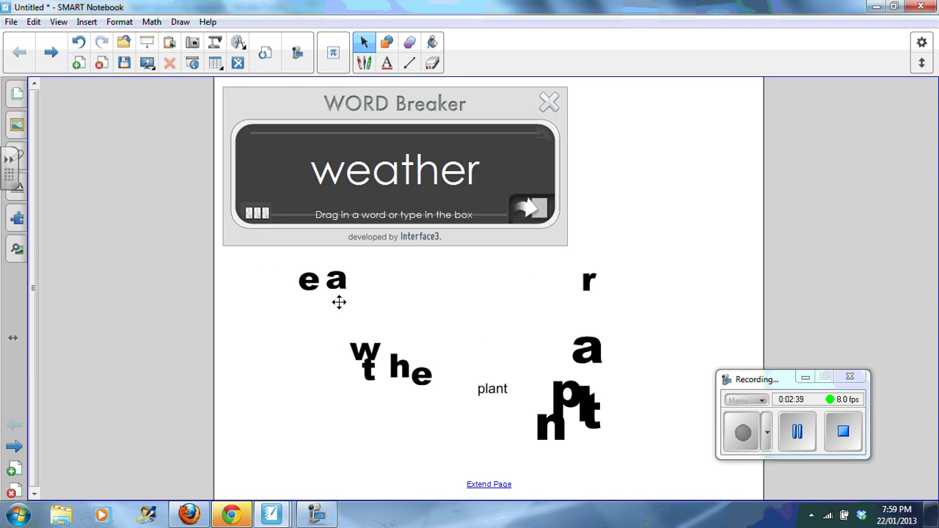
pyautogui.moveTo(301, 279); pyautogui.dragTo(398, 336)
pyautogui.moveTo(368, 367); pyautogui.dragTo(368, 335)
# Spell the word "are" above the other words, using a, r and the e from "we".
pyautogui.moveTo(337, 280); pyautogui.dragTo(387, 290)
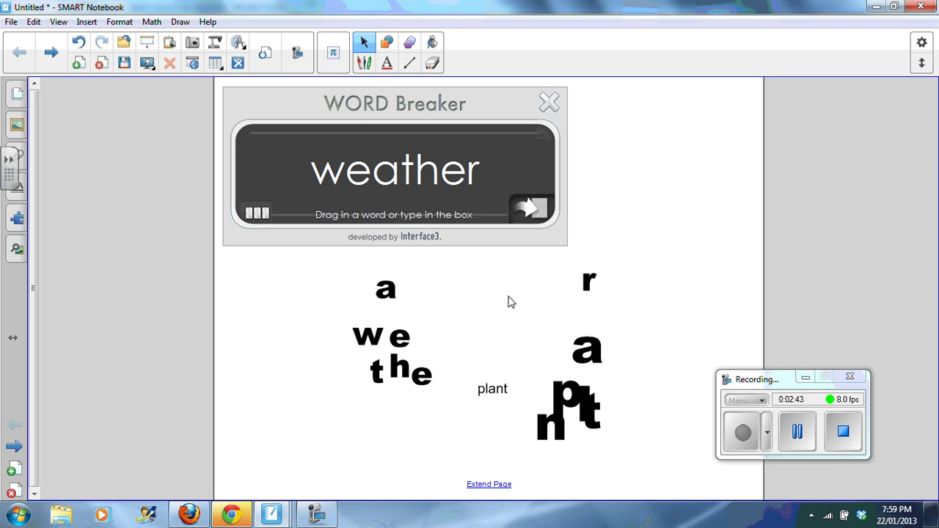
pyautogui.moveTo(588, 279); pyautogui.dragTo(413, 287)
pyautogui.moveTo(412, 329); pyautogui.dragTo(454, 281)
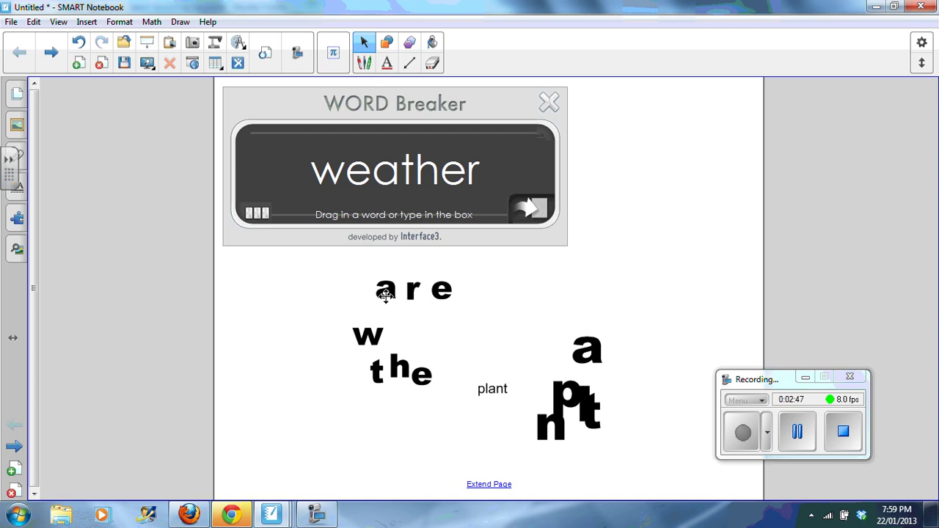
# Switch to the joliPuzzle document, view the dog pictures in the gallery and show the puzzle's original image.
pyautogui.moveTo(271, 513)
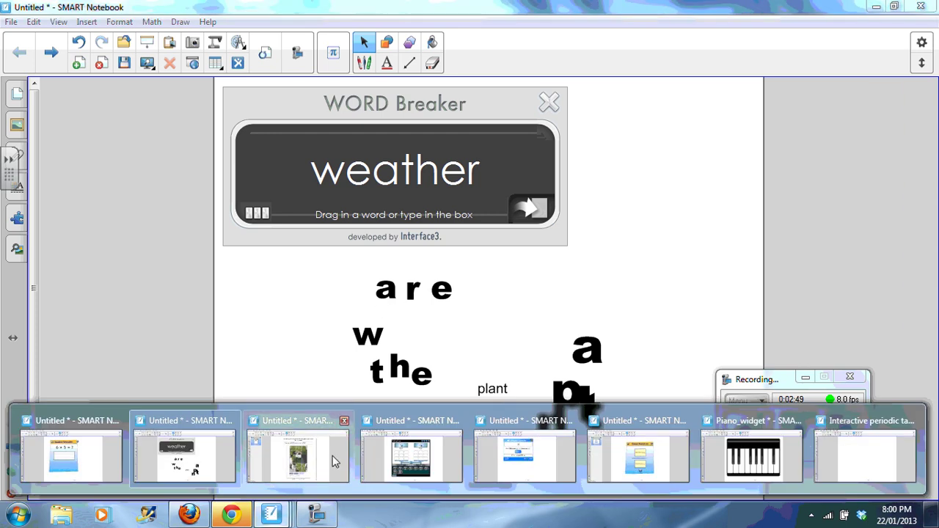
pyautogui.click(332, 460)
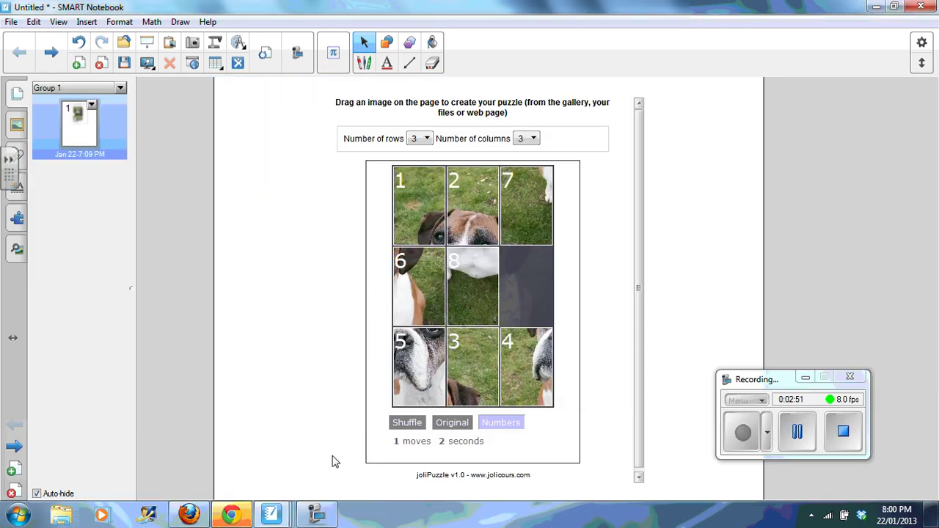
pyautogui.click(19, 124)
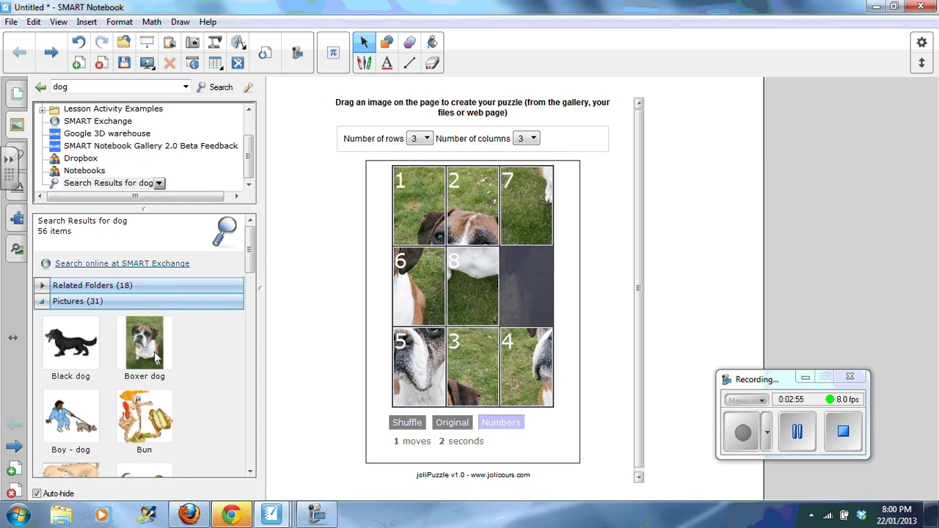
pyautogui.click(454, 424)
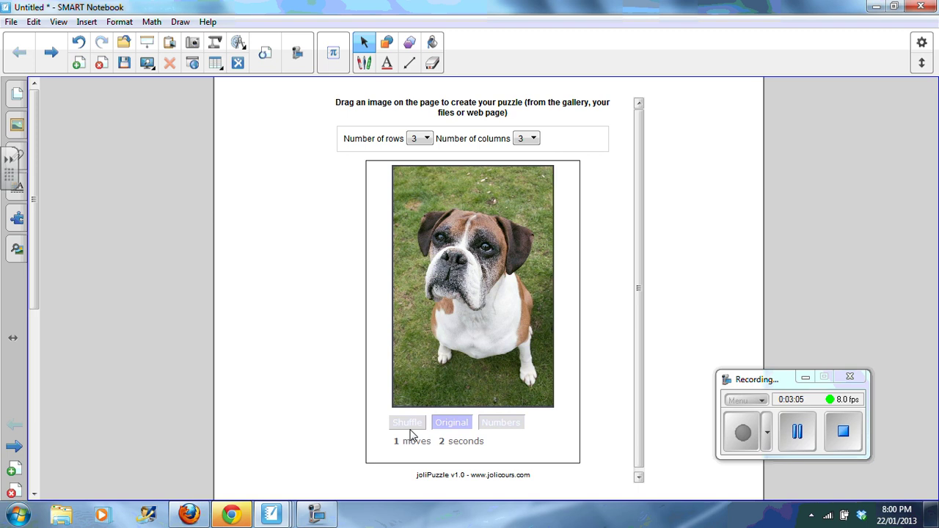
# Set the boxer dog puzzle to 4 rows and 3 columns.
pyautogui.click(421, 139)
pyautogui.click(422, 159)
pyautogui.click(534, 140)
pyautogui.click(528, 159)
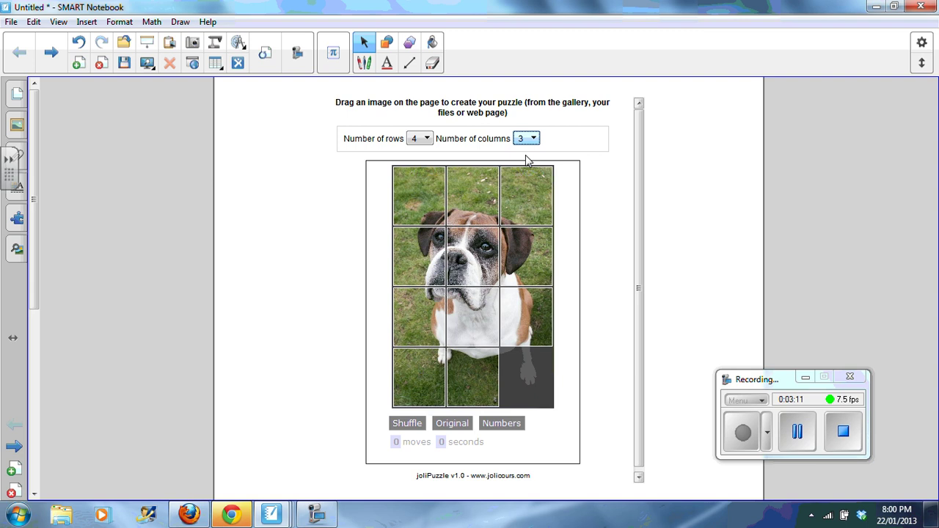
# Shuffle the boxer dog puzzle as a 4-by-4 grid and slide the dog's eye tile up to the second row.
pyautogui.click(420, 430)
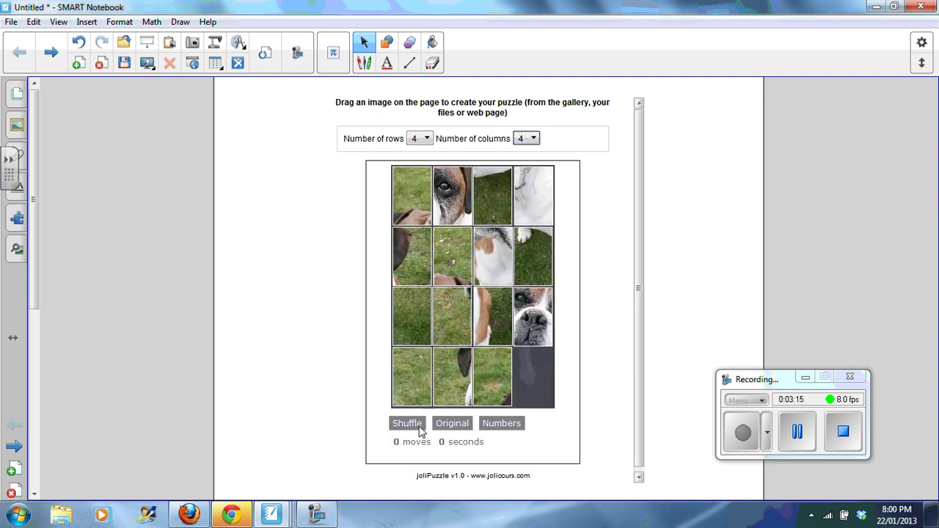
pyautogui.click(421, 431)
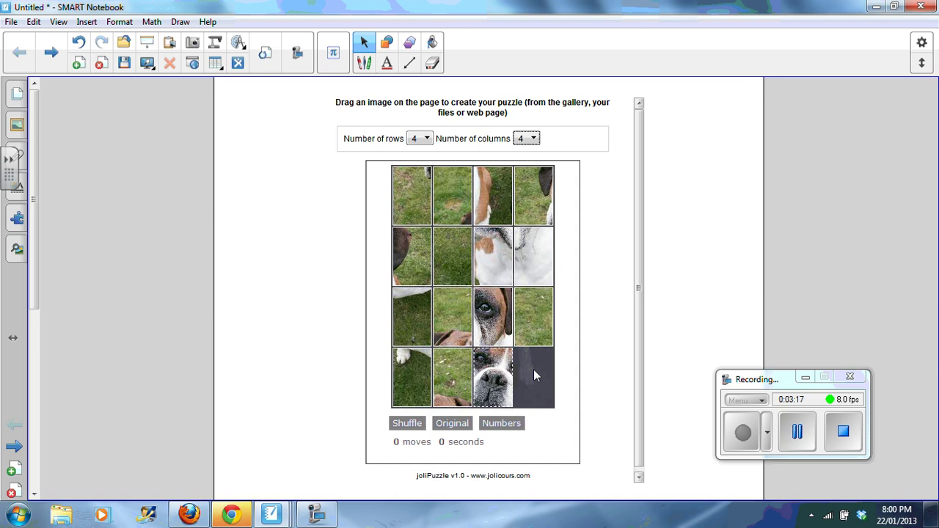
pyautogui.click(524, 377)
pyautogui.click(543, 321)
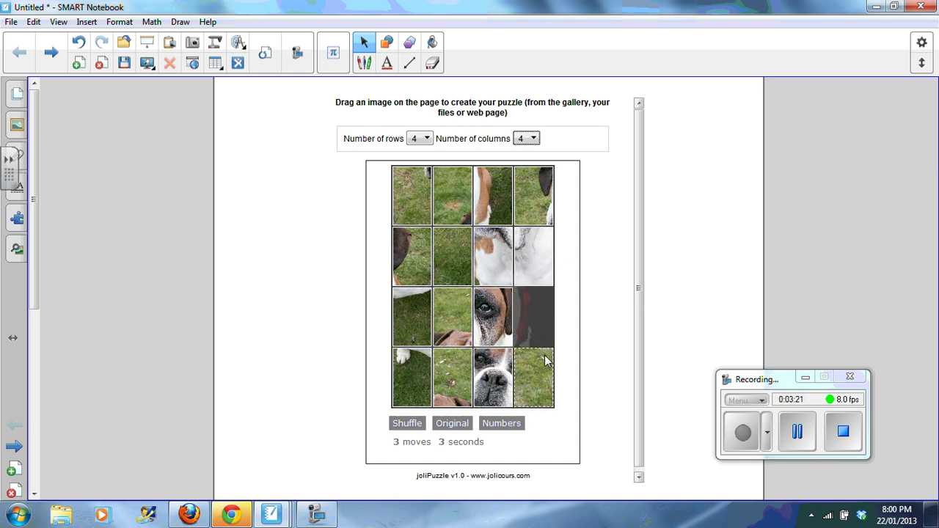
pyautogui.click(536, 269)
pyautogui.click(506, 261)
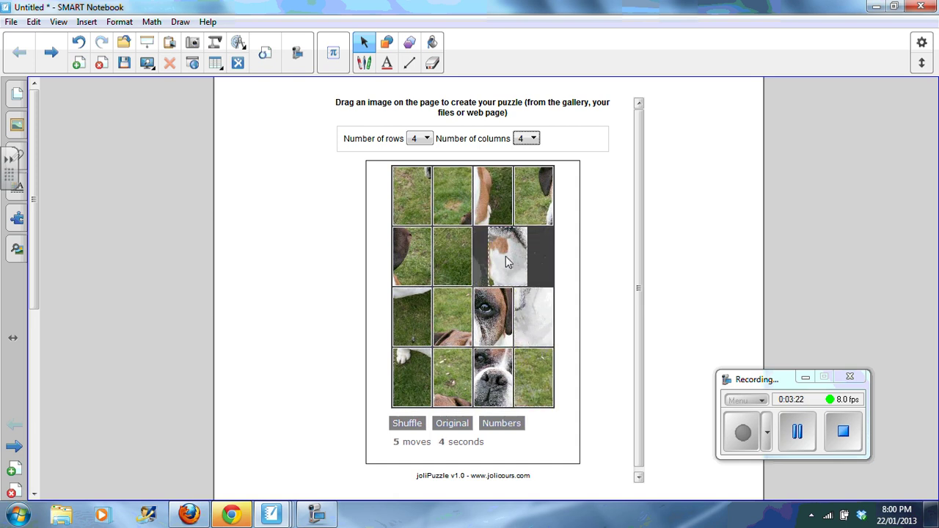
pyautogui.click(503, 323)
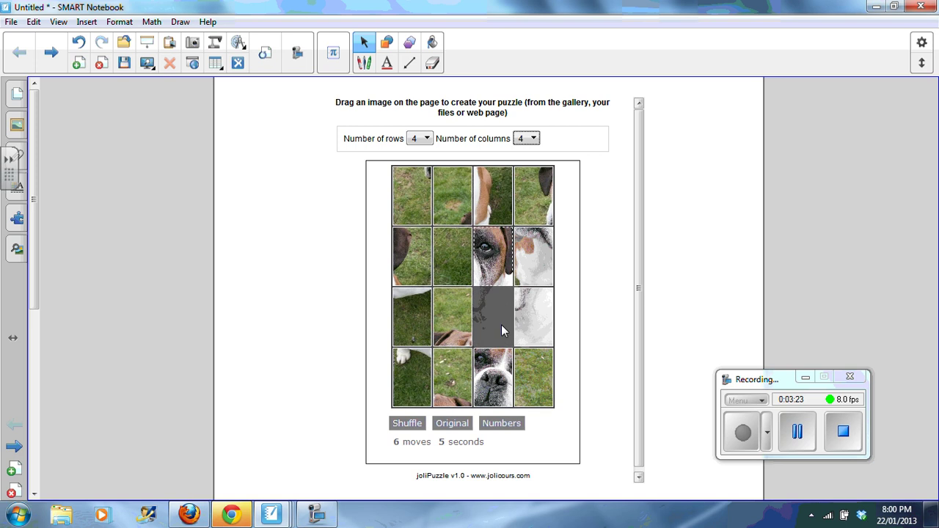
# Show the numbers on the puzzle tiles and slide tile 1 into the first position of the top row.
pyautogui.click(501, 425)
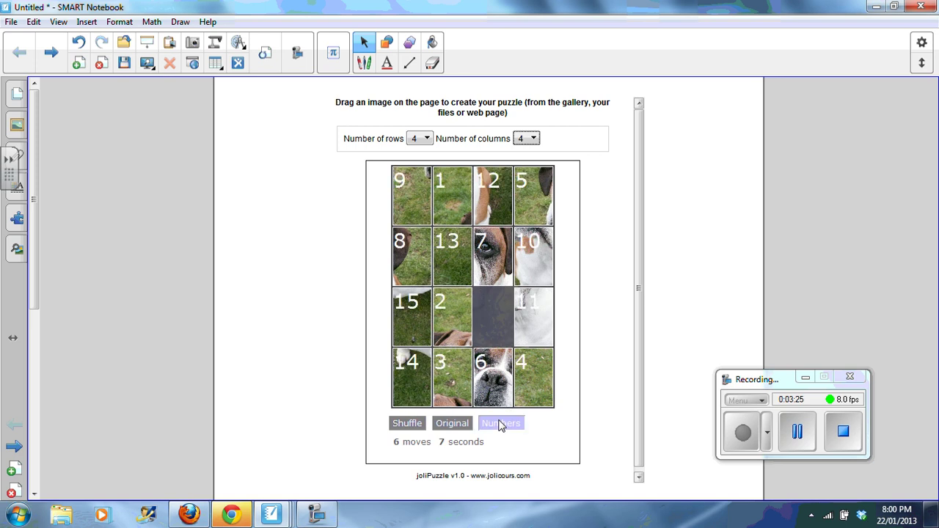
pyautogui.click(451, 338)
pyautogui.click(453, 255)
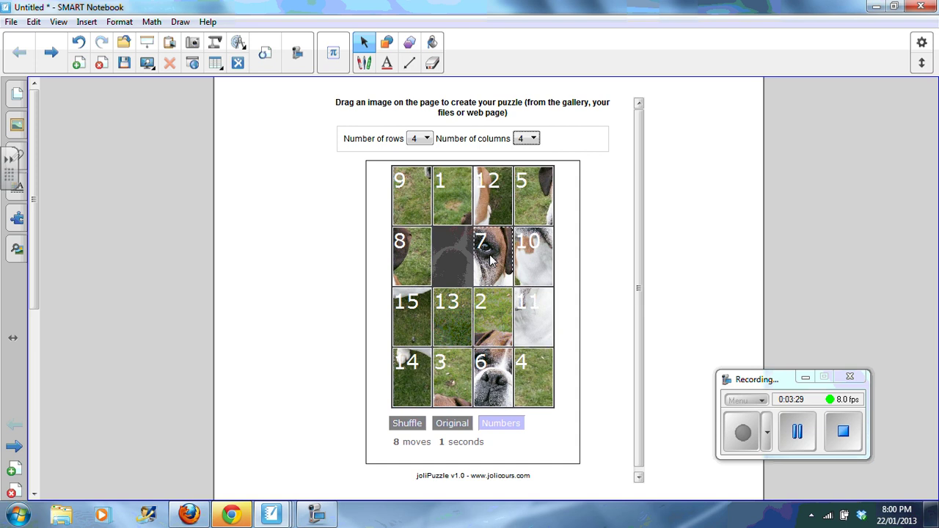
pyautogui.click(490, 258)
pyautogui.click(461, 260)
pyautogui.click(423, 270)
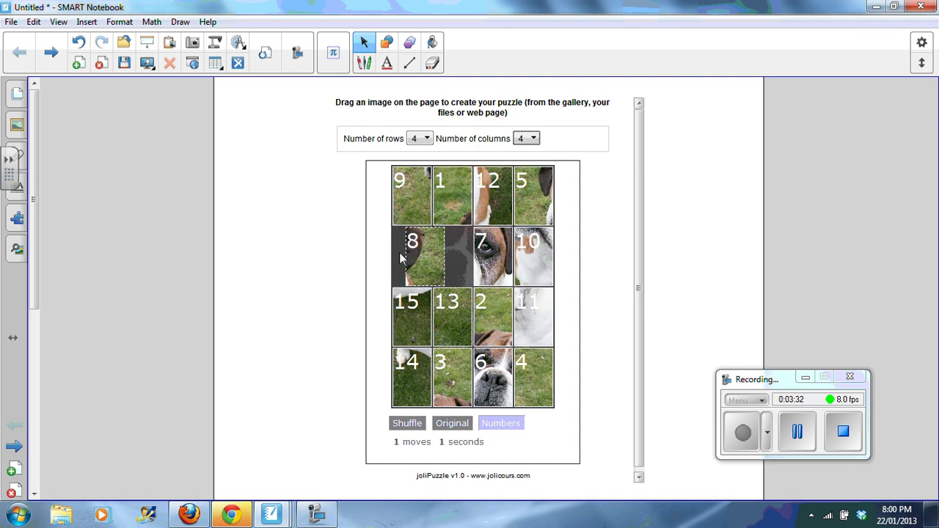
pyautogui.click(425, 192)
pyautogui.click(461, 199)
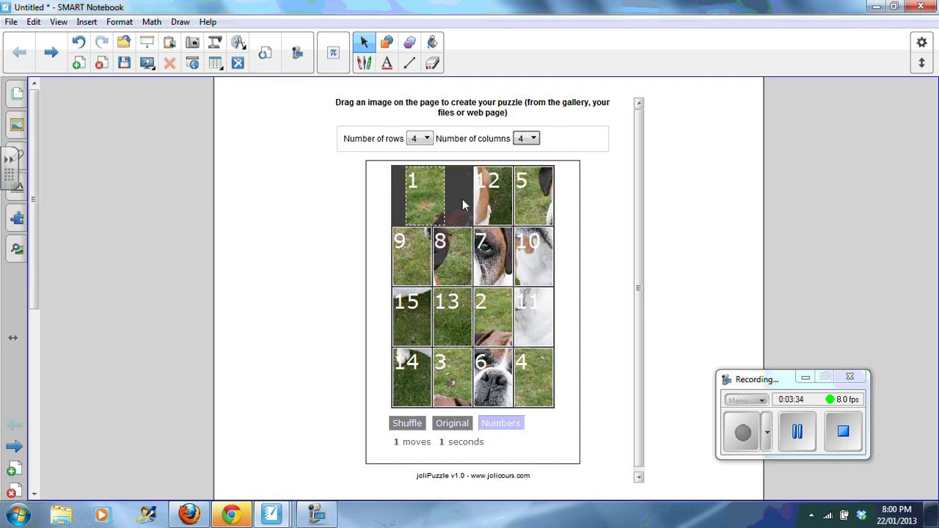
# Slide the surrounding tiles around until tile 2 sits beside tile 1 in the puzzle's top row.
pyautogui.click(461, 260)
pyautogui.click(490, 270)
pyautogui.click(502, 306)
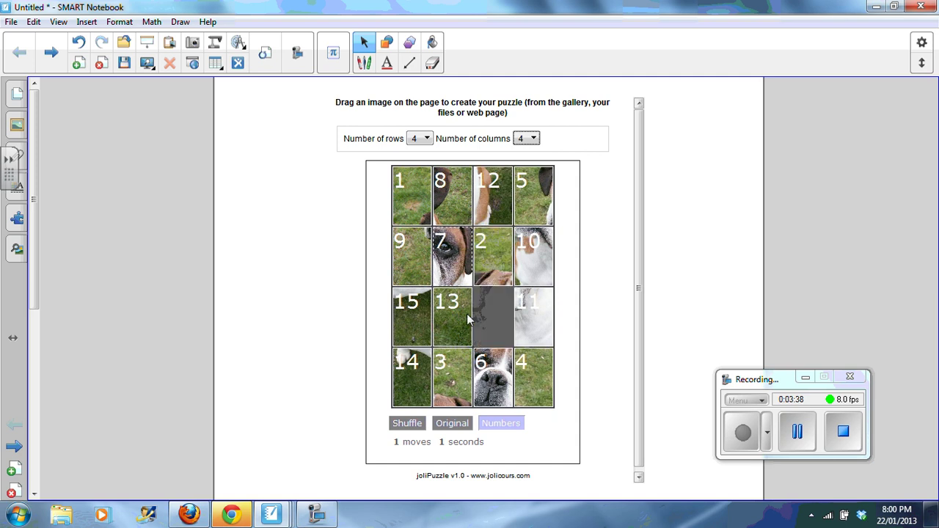
pyautogui.click(468, 317)
pyautogui.click(471, 257)
pyautogui.click(457, 198)
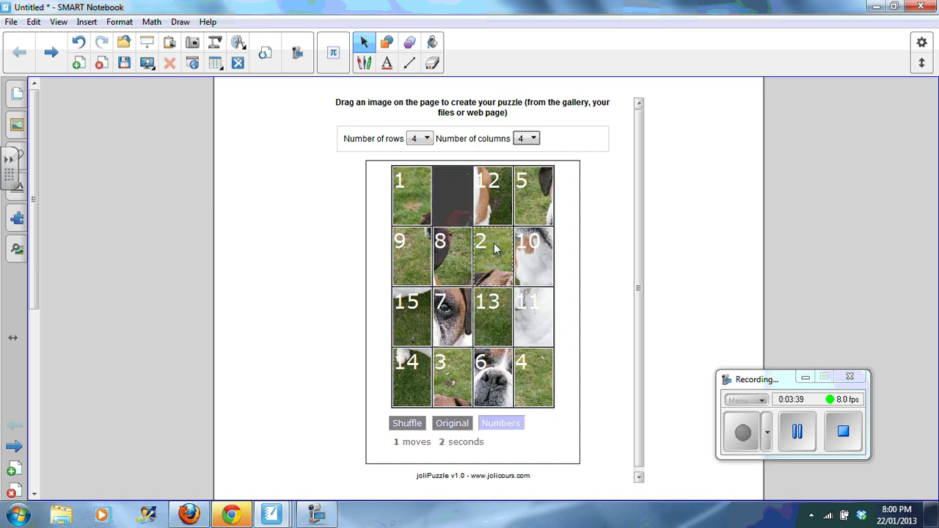
pyautogui.click(493, 201)
pyautogui.click(505, 264)
pyautogui.click(462, 266)
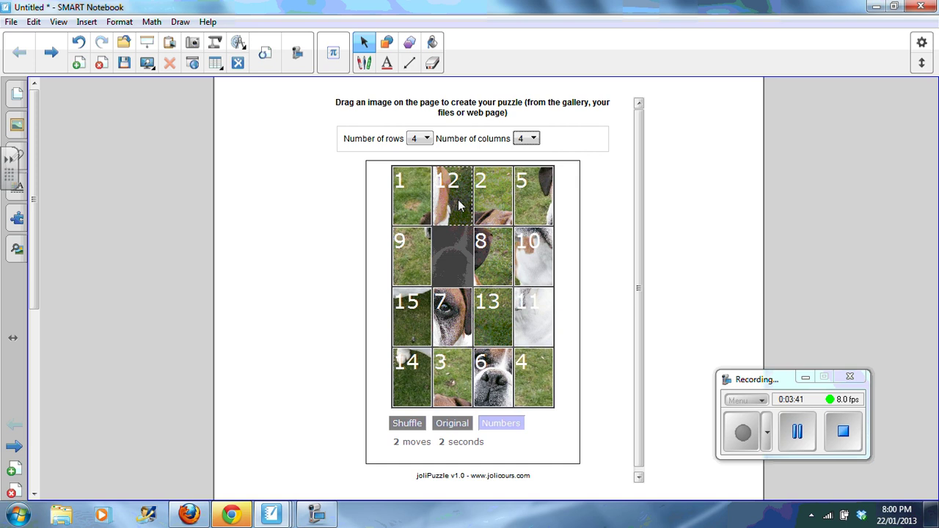
pyautogui.click(459, 205)
pyautogui.click(498, 211)
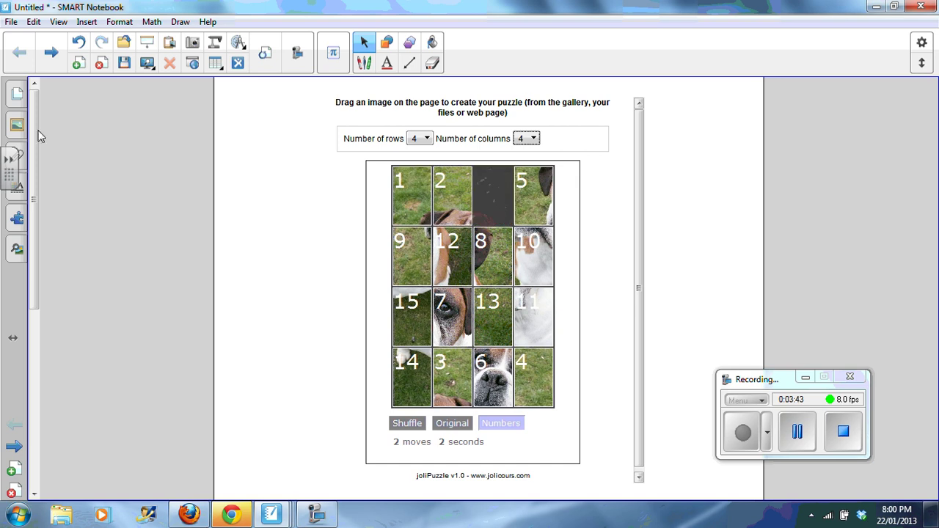
# Switch to the Weighing Scale document and place a 2 g weight on the scale's left pan.
pyautogui.moveTo(310, 517)
pyautogui.click(392, 471)
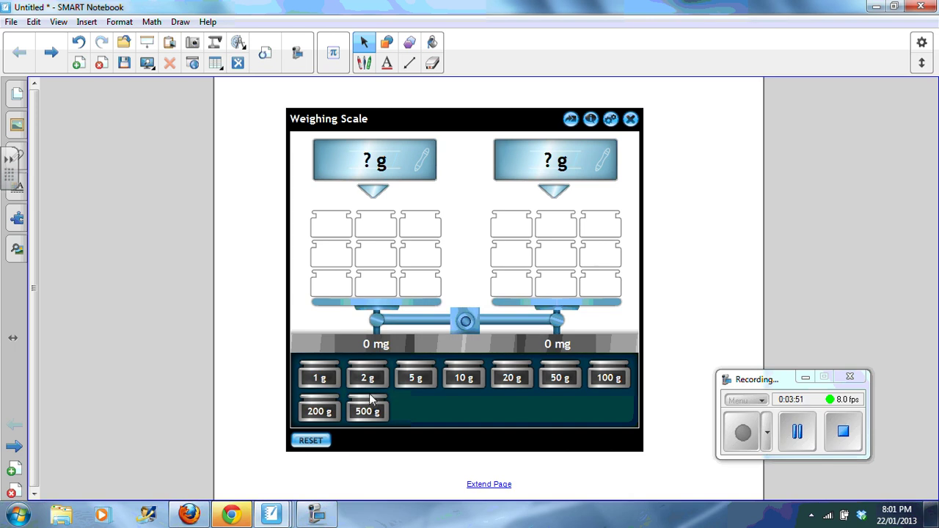
pyautogui.moveTo(373, 386); pyautogui.dragTo(378, 285)
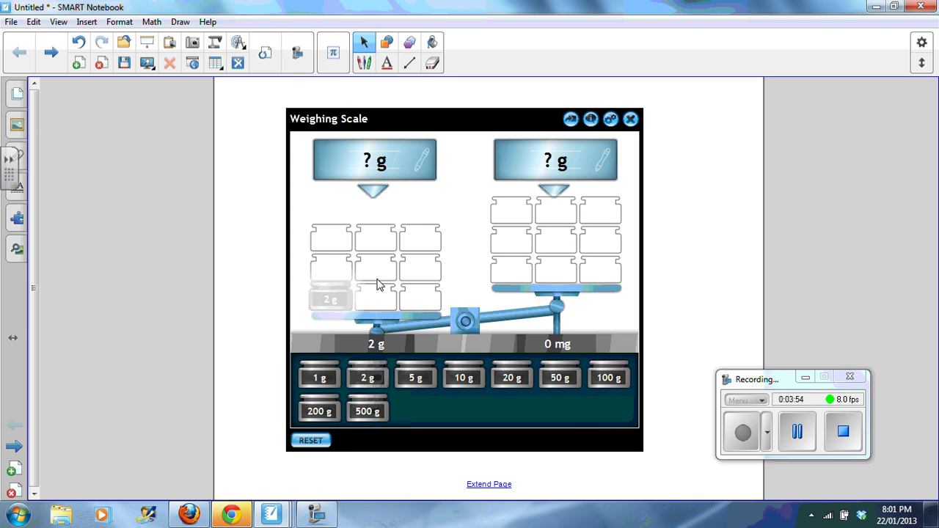
# Handwrite 2 with the pen in the left pan's input field to add another 2 g.
pyautogui.click(364, 63)
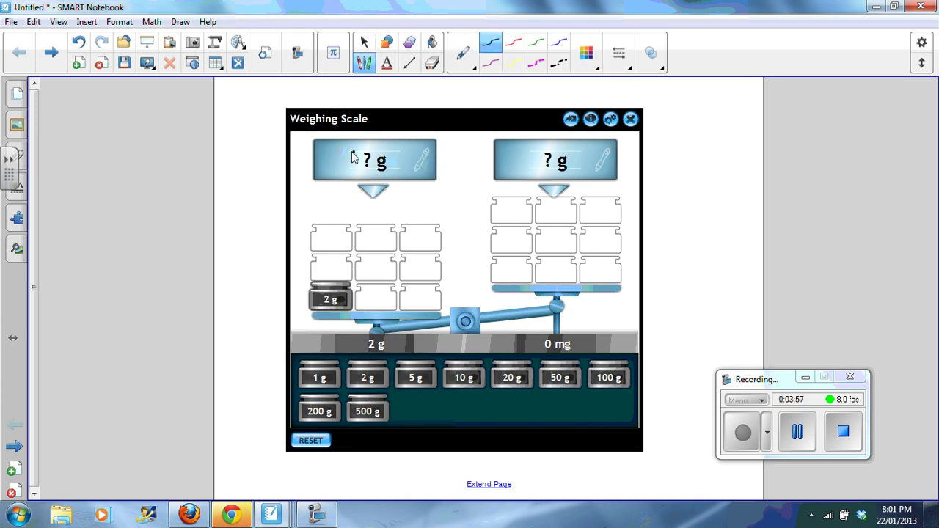
pyautogui.moveTo(354, 152); pyautogui.dragTo(379, 174)
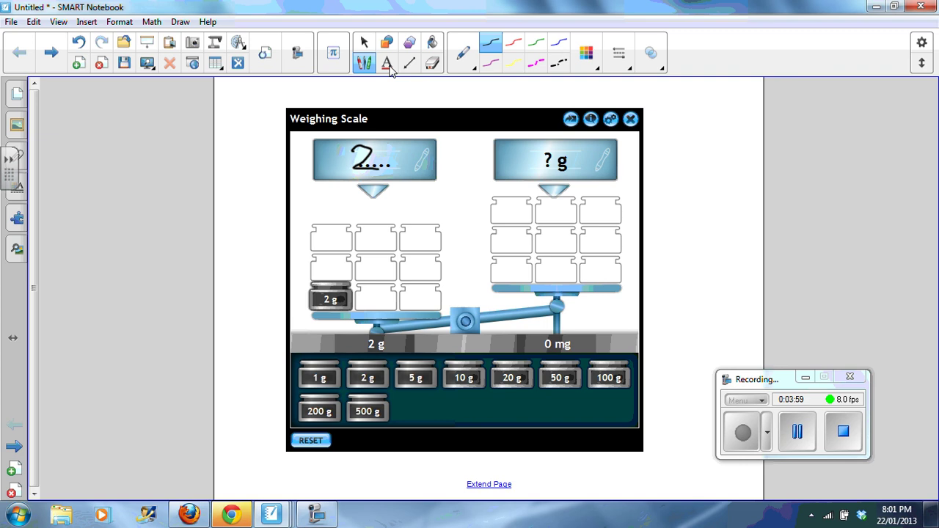
pyautogui.click(364, 42)
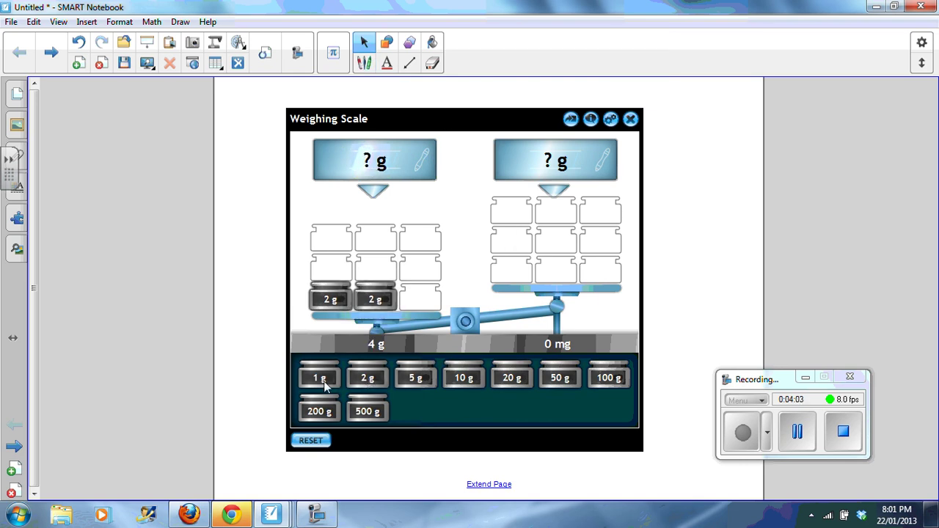
# Balance the scale by placing two 1 g weights and one 2 g weight on the right pan.
pyautogui.moveTo(323, 382); pyautogui.dragTo(514, 267)
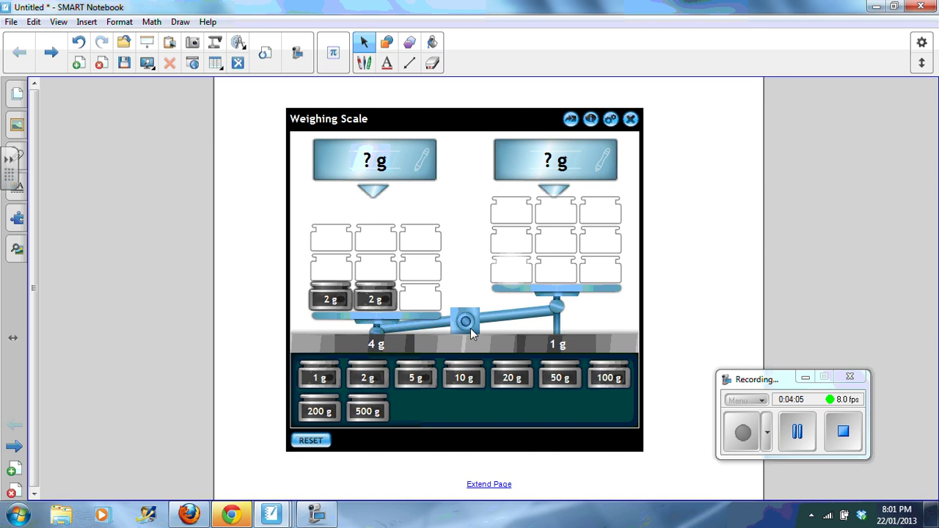
pyautogui.moveTo(367, 378); pyautogui.dragTo(556, 270)
pyautogui.moveTo(321, 378); pyautogui.dragTo(515, 241)
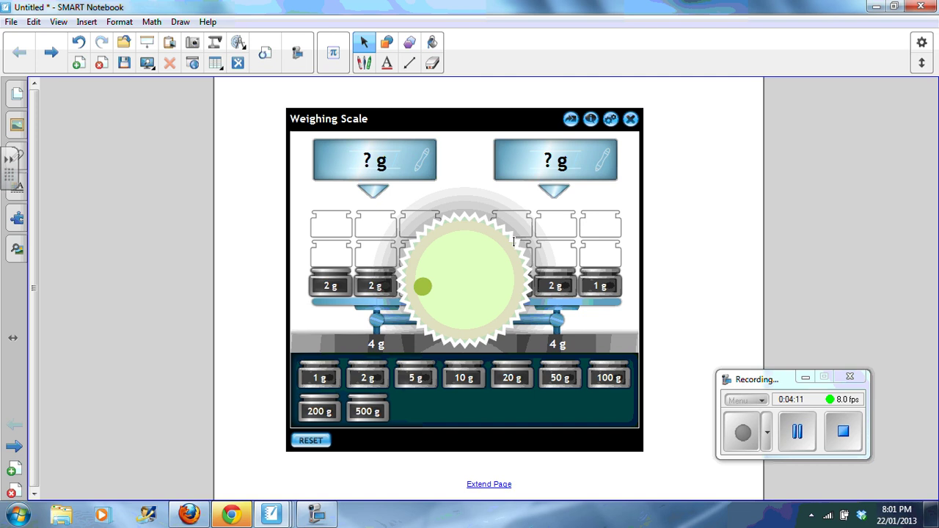
# Read the Weighing Scale information page and review the widget's settings, including the available weight sets.
pyautogui.click(590, 120)
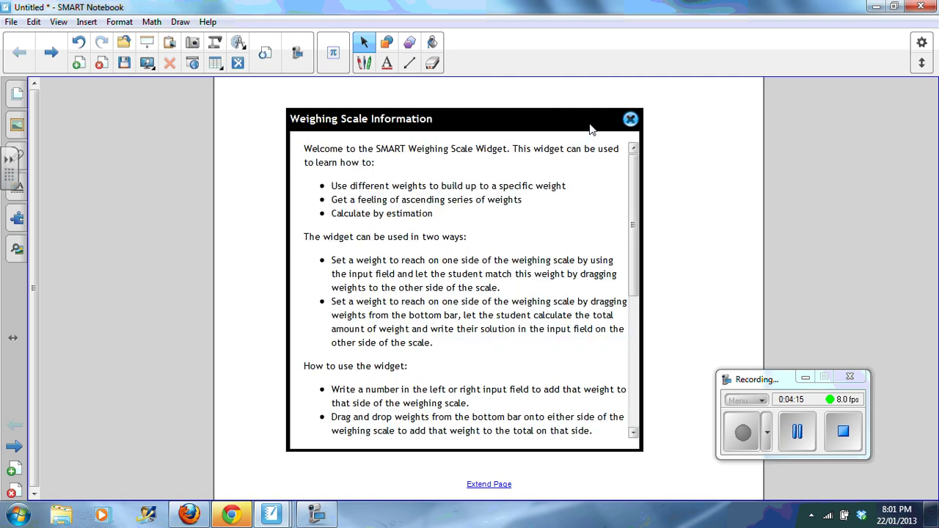
pyautogui.click(628, 122)
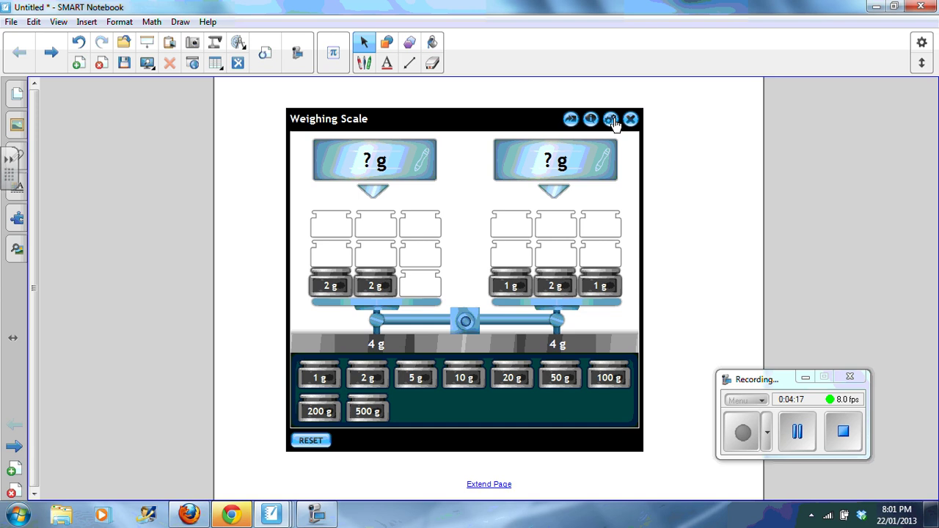
pyautogui.click(611, 120)
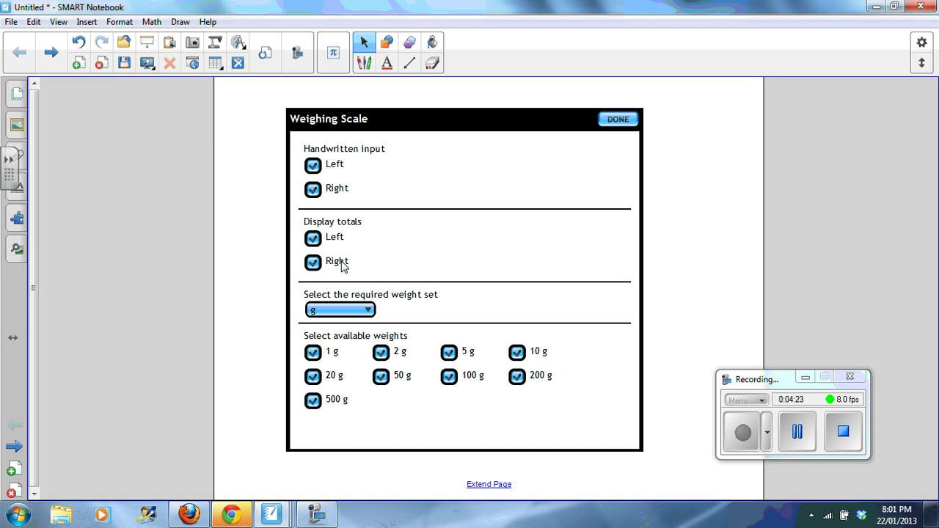
pyautogui.click(369, 310)
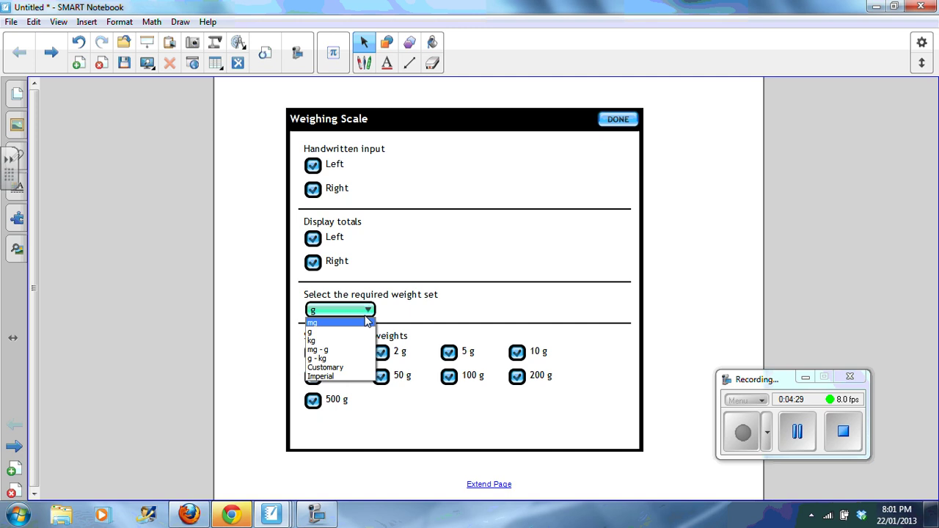
pyautogui.click(261, 251)
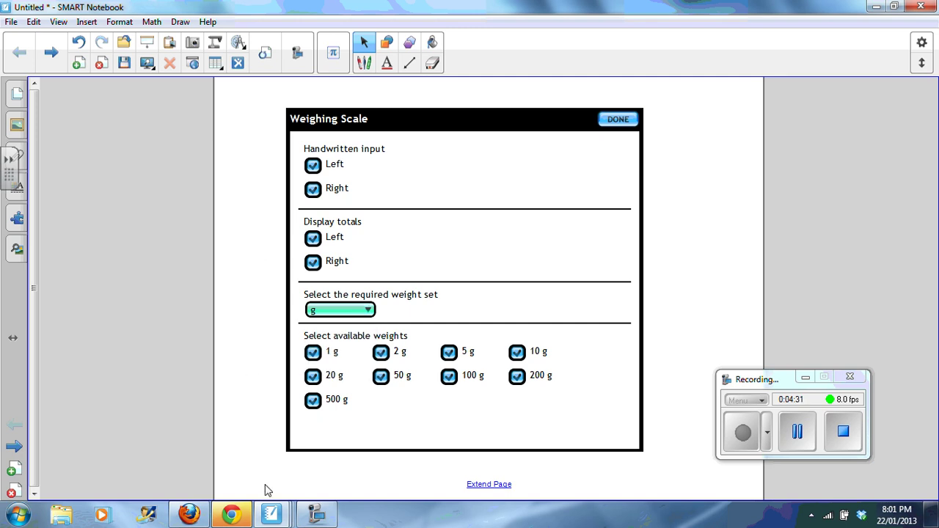
# Switch to the Distance Converter document and set the unit to convert from to Centimetres.
pyautogui.moveTo(271, 513)
pyautogui.click(492, 473)
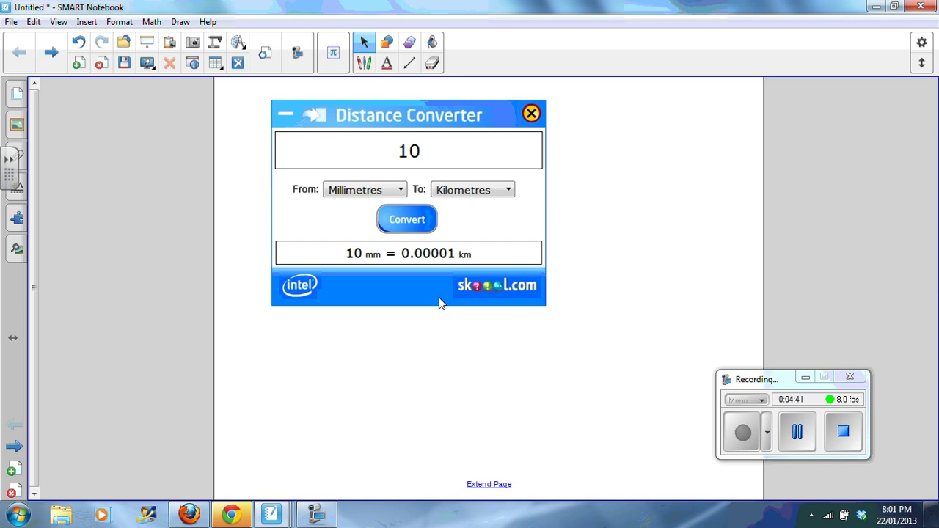
pyautogui.click(399, 192)
pyautogui.click(391, 212)
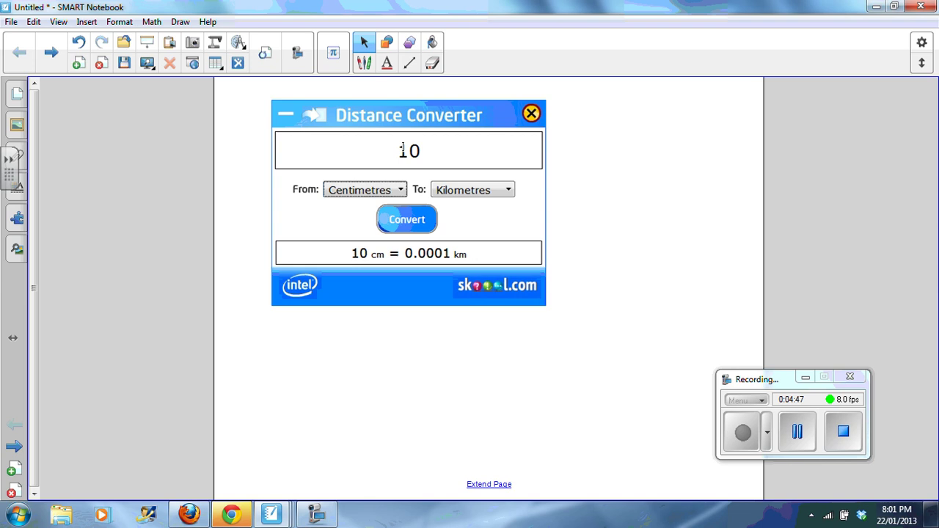
# Handwrite 40 as the distance to convert with the pen, and view the available source units.
pyautogui.click(364, 63)
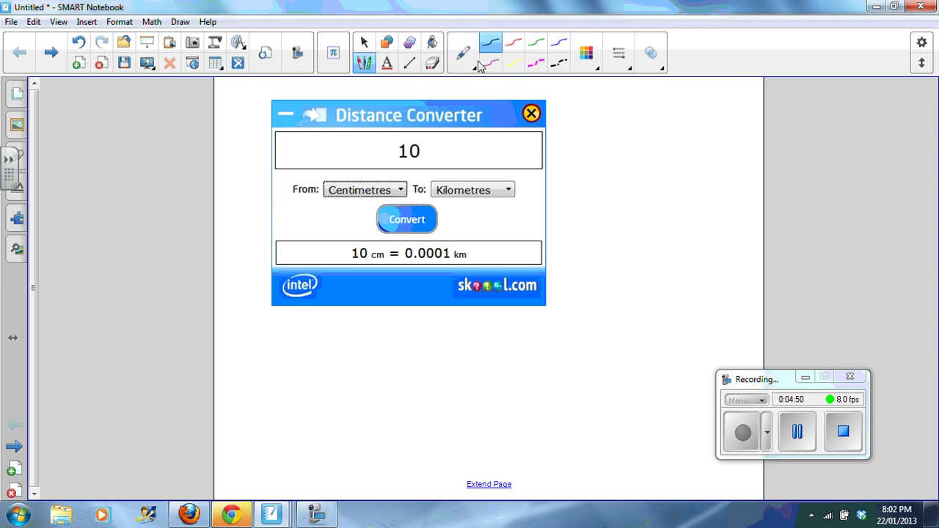
pyautogui.moveTo(396, 139)
pyautogui.mouseDown()
pyautogui.moveTo(412, 157)
pyautogui.moveTo(395, 161)
pyautogui.moveTo(432, 153)
pyautogui.moveTo(429, 141)
pyautogui.mouseUp()
pyautogui.click(364, 42)
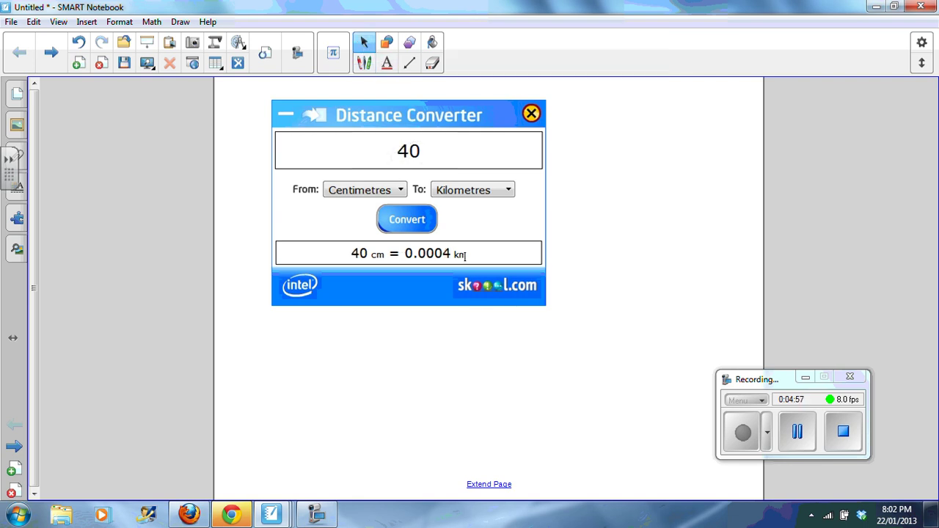
pyautogui.click(405, 190)
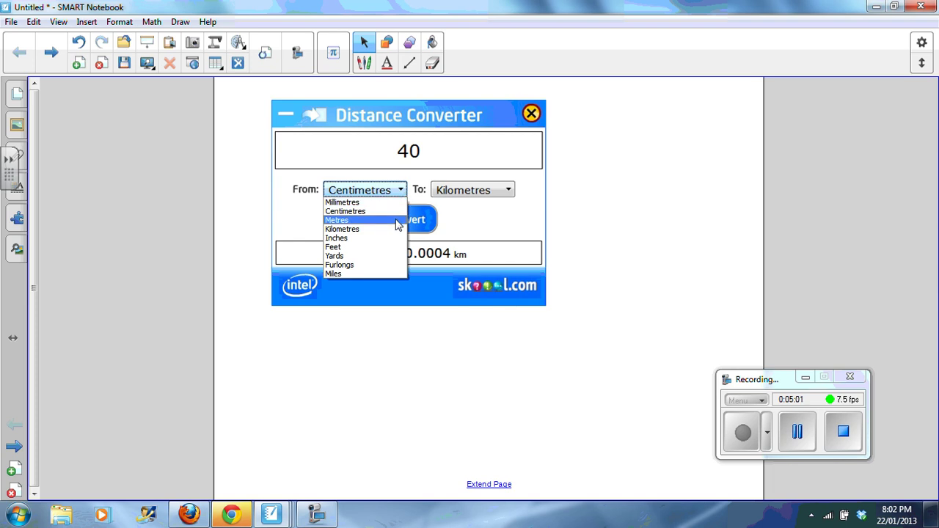
pyautogui.click(371, 343)
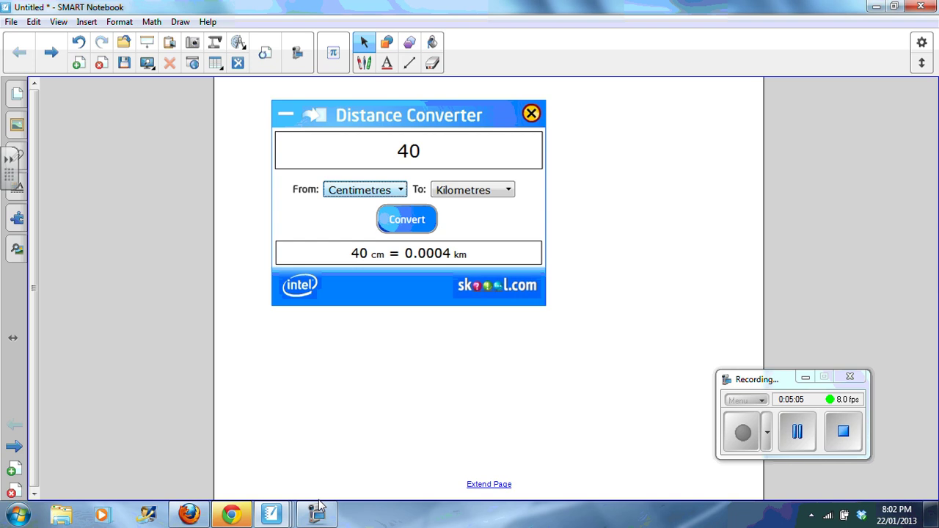
# Switch to the Visual Fractions document and handwrite 3 as the numerator with the pen.
pyautogui.moveTo(271, 513)
pyautogui.click(600, 473)
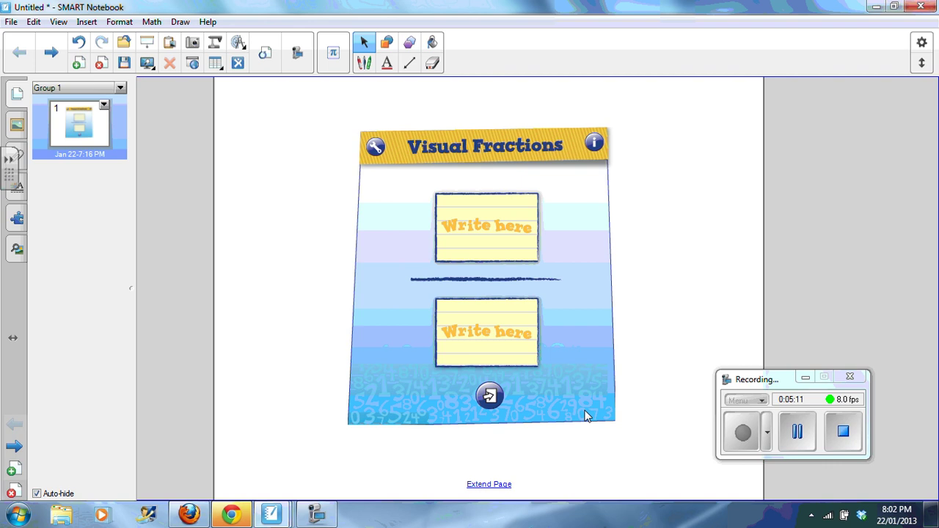
pyautogui.click(364, 63)
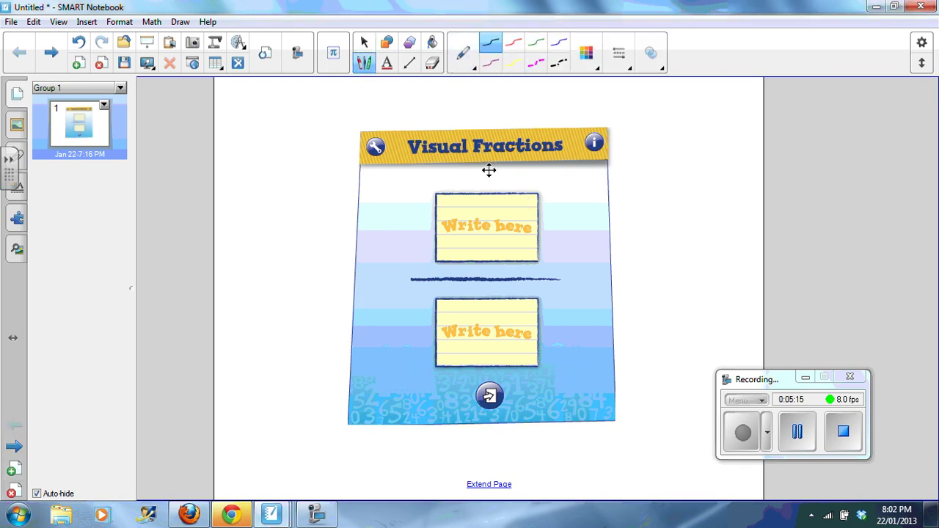
pyautogui.click(464, 53)
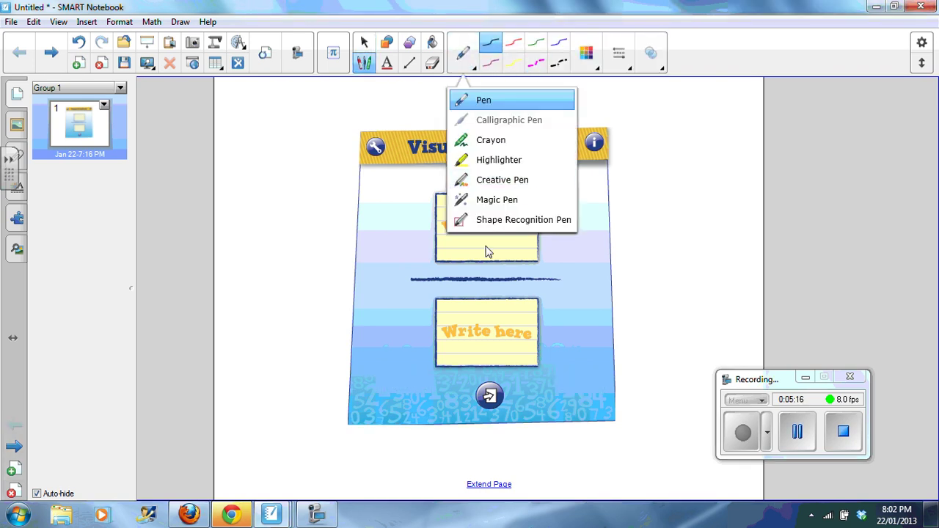
pyautogui.click(438, 215)
pyautogui.moveTo(467, 208)
pyautogui.mouseDown()
pyautogui.moveTo(505, 233)
pyautogui.moveTo(486, 254)
pyautogui.mouseUp()
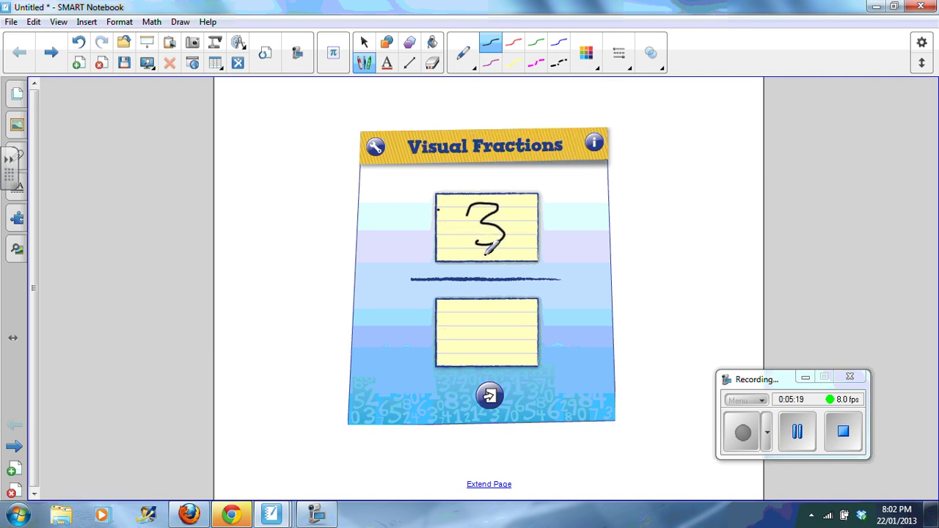
# Handwrite the fraction as 3 over 4, rewriting the misread numerator, and insert its bar model onto the page.
pyautogui.moveTo(483, 307)
pyautogui.mouseDown()
pyautogui.moveTo(458, 338)
pyautogui.moveTo(491, 334)
pyautogui.moveTo(478, 359)
pyautogui.mouseUp()
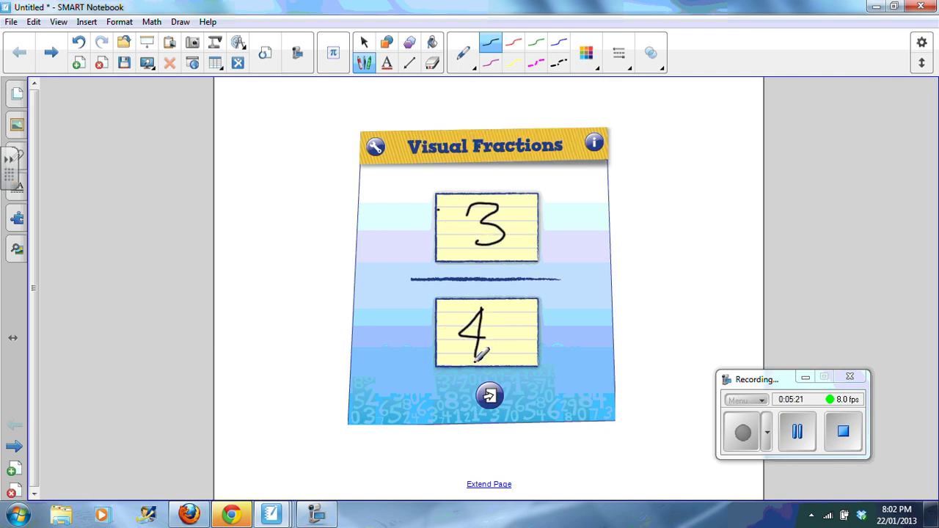
pyautogui.click(369, 49)
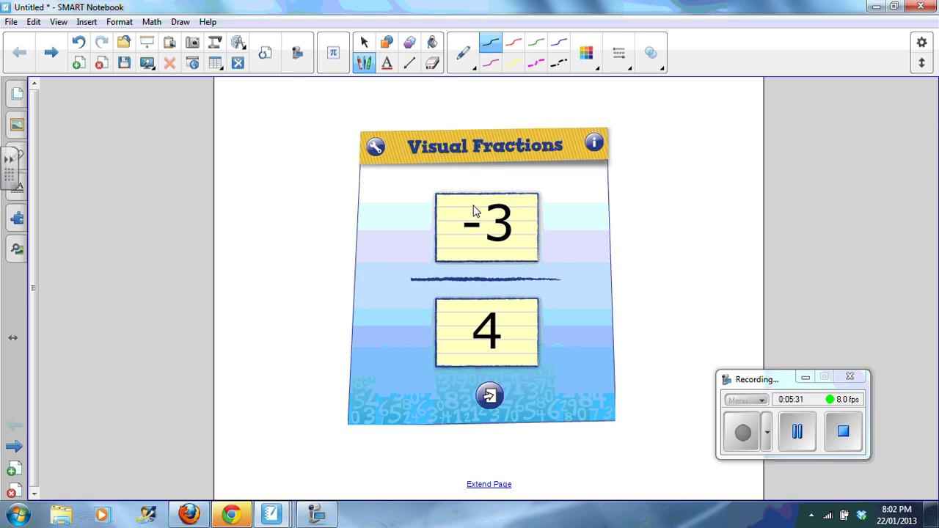
pyautogui.moveTo(473, 206)
pyautogui.mouseDown()
pyautogui.moveTo(488, 264)
pyautogui.moveTo(485, 230)
pyautogui.mouseUp()
pyautogui.moveTo(496, 315)
pyautogui.mouseDown()
pyautogui.moveTo(476, 353)
pyautogui.moveTo(510, 351)
pyautogui.moveTo(499, 329)
pyautogui.moveTo(490, 367)
pyautogui.mouseUp()
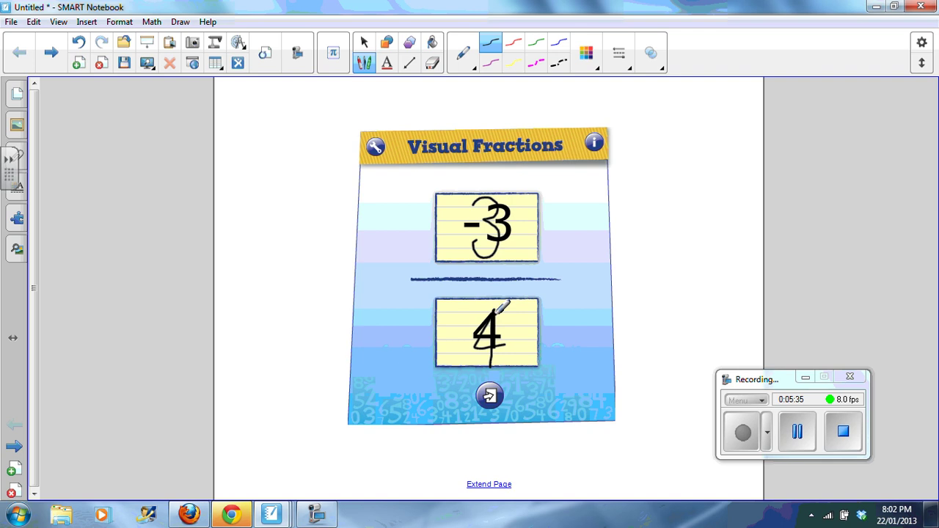
pyautogui.click(365, 45)
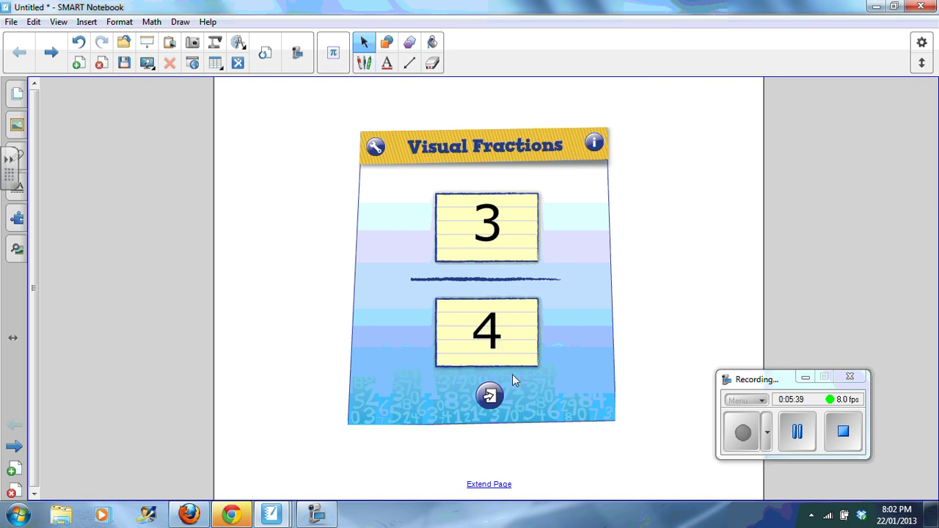
pyautogui.click(489, 396)
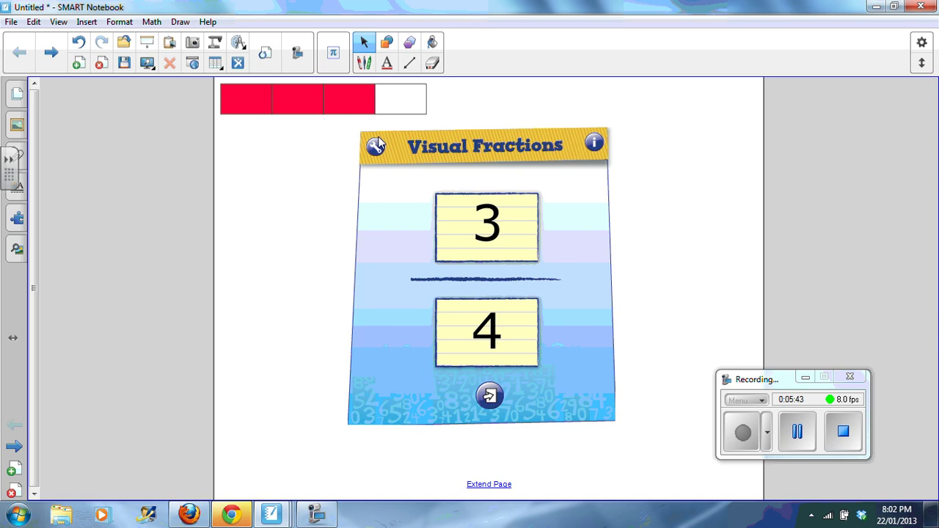
# Handwrite 6 as the numerator and 10 as the denominator with the black pen, and insert the fraction's bar model.
pyautogui.click(364, 63)
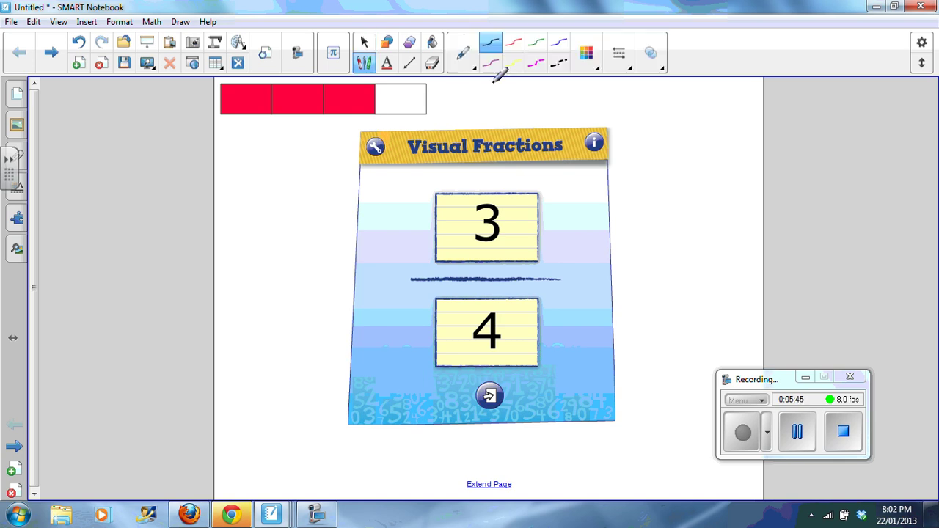
pyautogui.click(490, 46)
pyautogui.moveTo(504, 205); pyautogui.dragTo(493, 235)
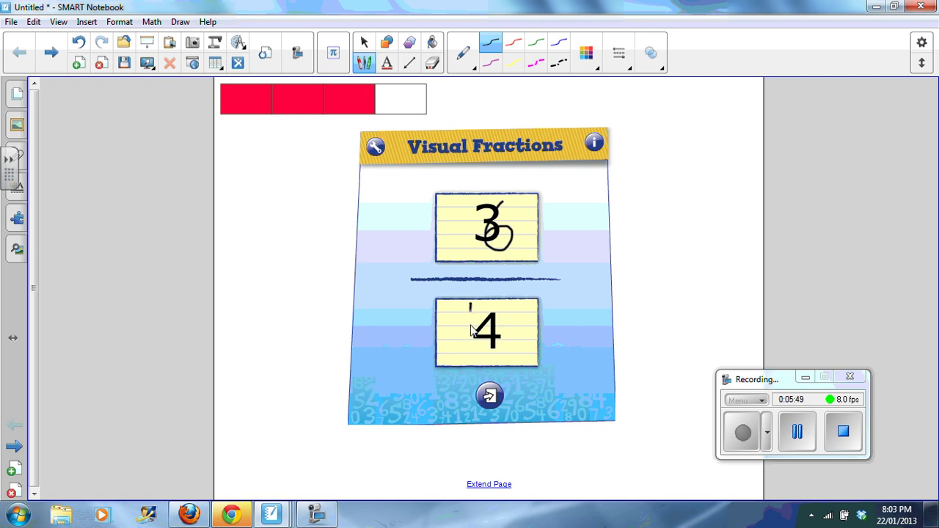
pyautogui.moveTo(470, 306); pyautogui.dragTo(470, 360)
pyautogui.moveTo(511, 310)
pyautogui.mouseDown()
pyautogui.moveTo(492, 356)
pyautogui.moveTo(512, 311)
pyautogui.mouseUp()
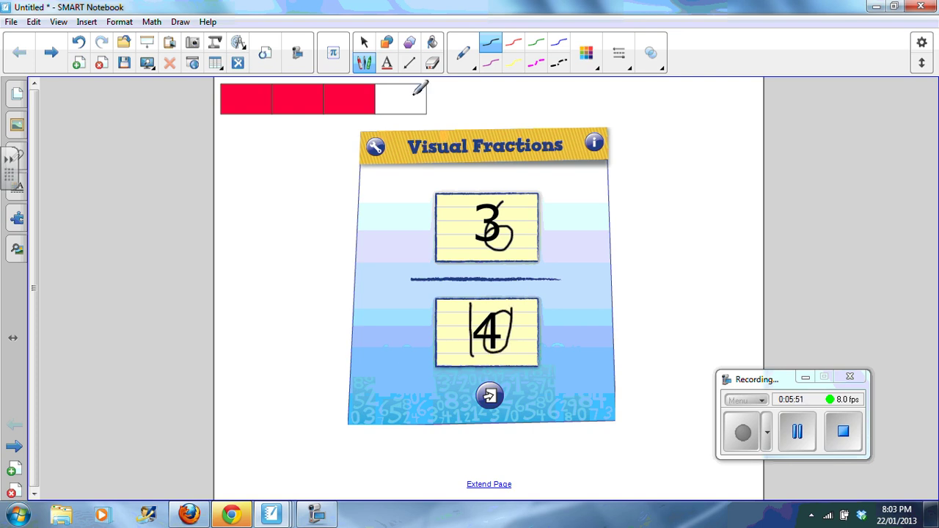
pyautogui.click(363, 46)
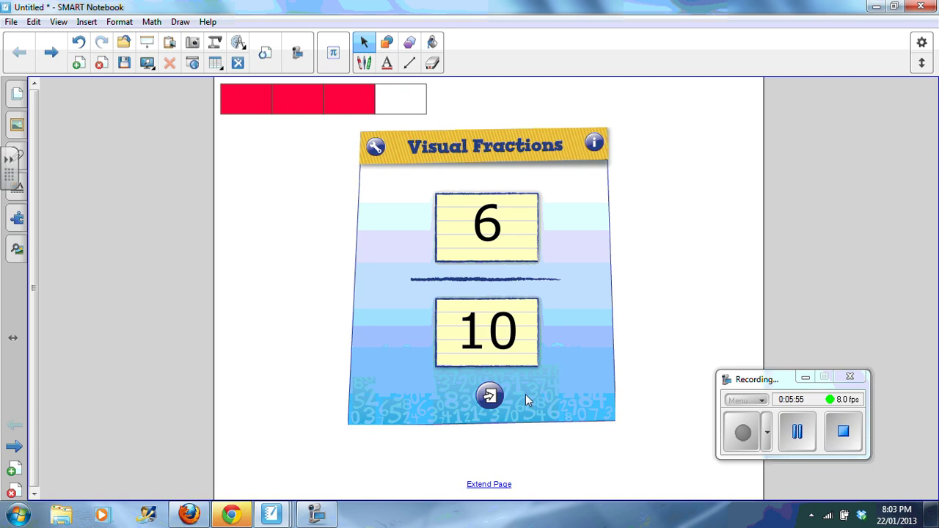
pyautogui.click(498, 401)
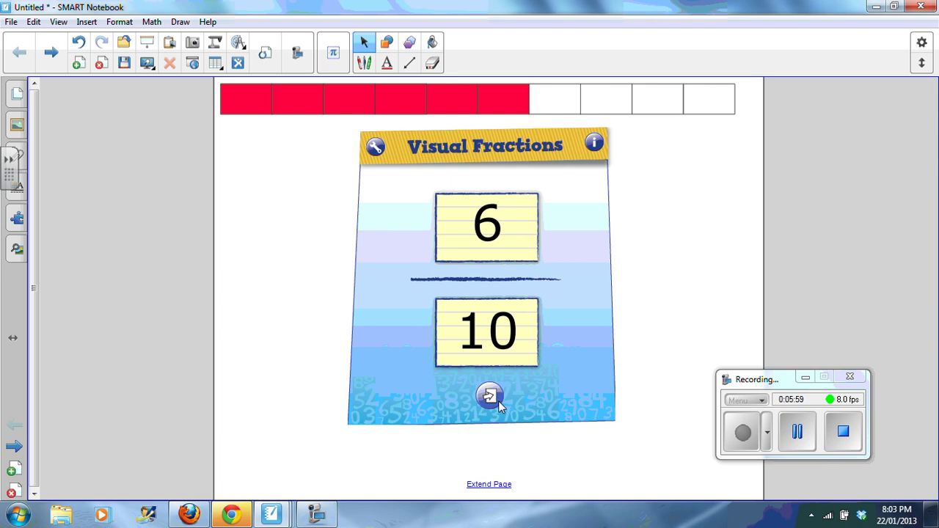
# Switch to the Piano_widget document and play several white and black keys on the piano.
pyautogui.moveTo(272, 516)
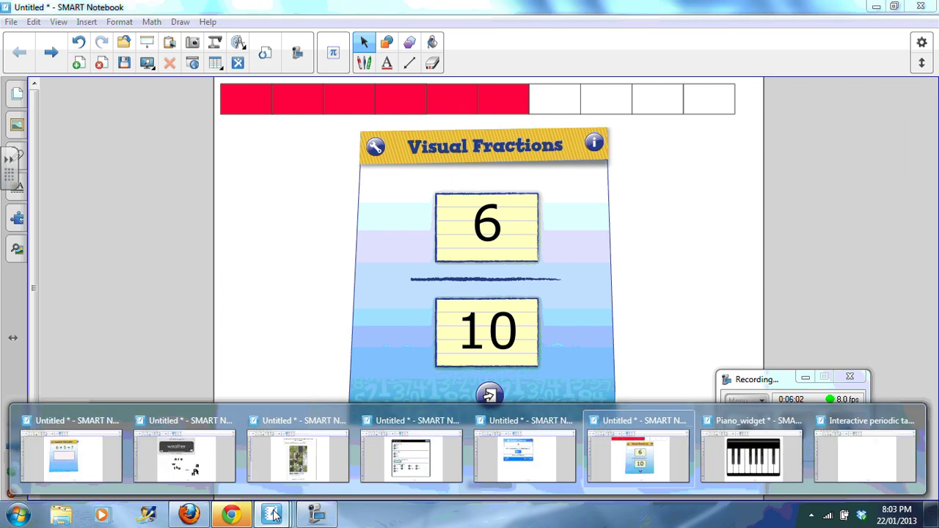
pyautogui.click(729, 457)
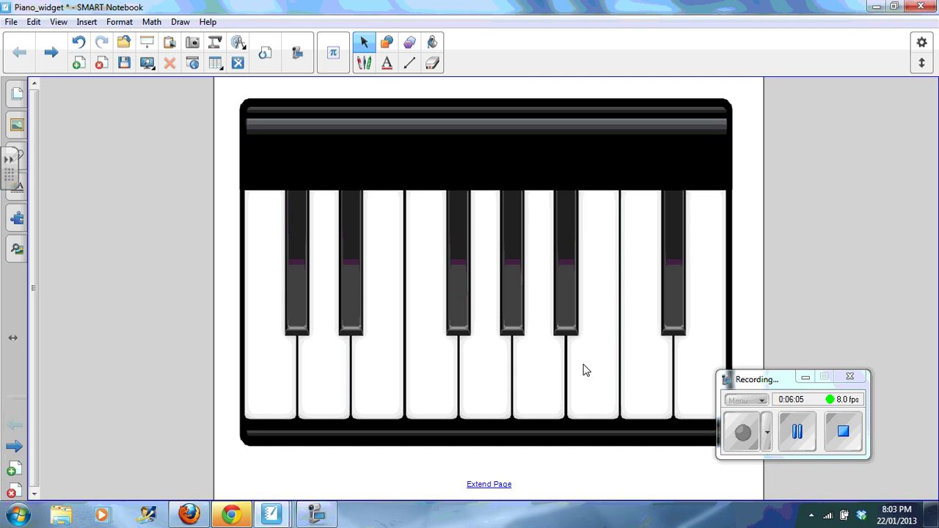
pyautogui.click(539, 364)
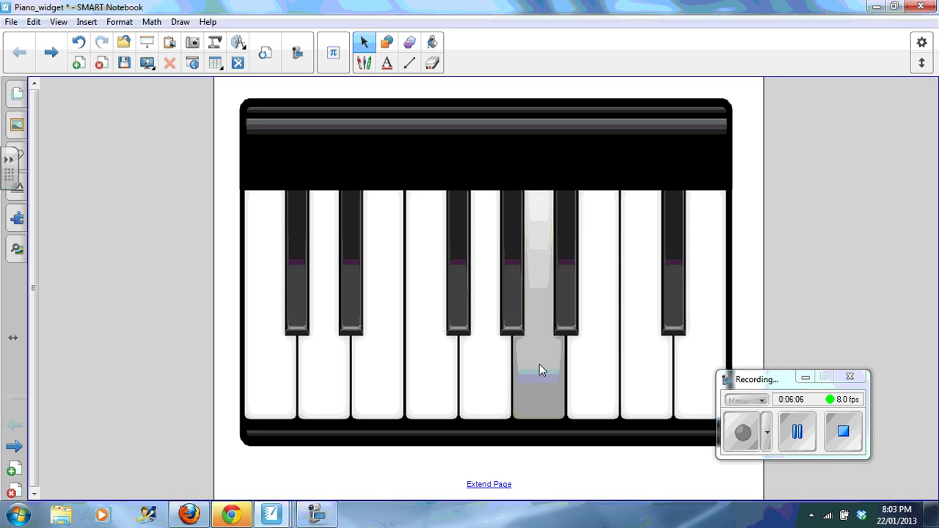
pyautogui.click(519, 323)
pyautogui.click(674, 310)
pyautogui.click(674, 311)
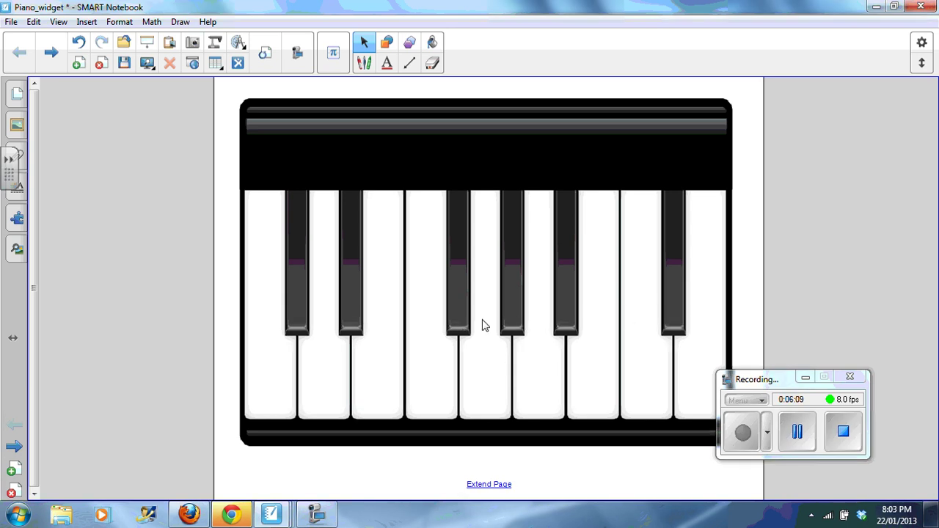
pyautogui.click(465, 326)
pyautogui.click(522, 327)
pyautogui.click(569, 319)
pyautogui.click(670, 316)
# Switch to the Interactive periodic table document and display page 1 with the Periodic Table widget.
pyautogui.moveTo(272, 515)
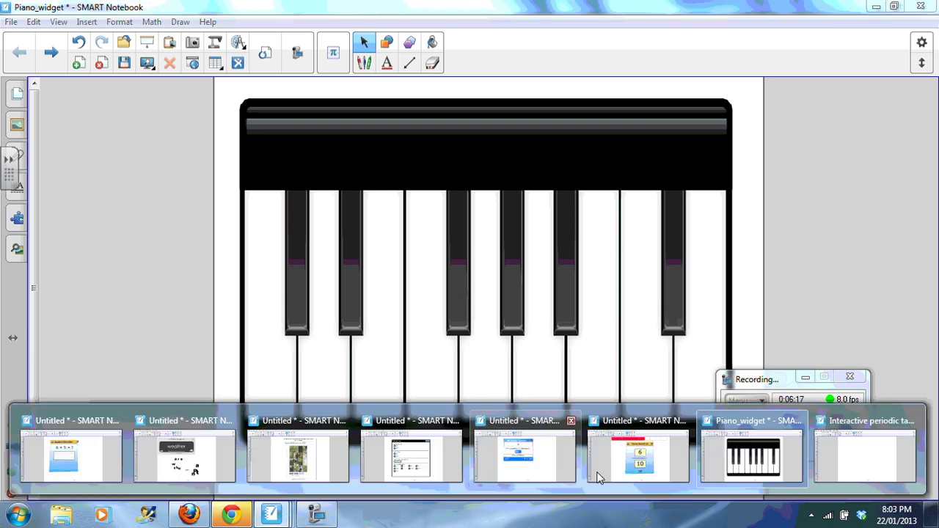
pyautogui.click(848, 463)
pyautogui.click(22, 91)
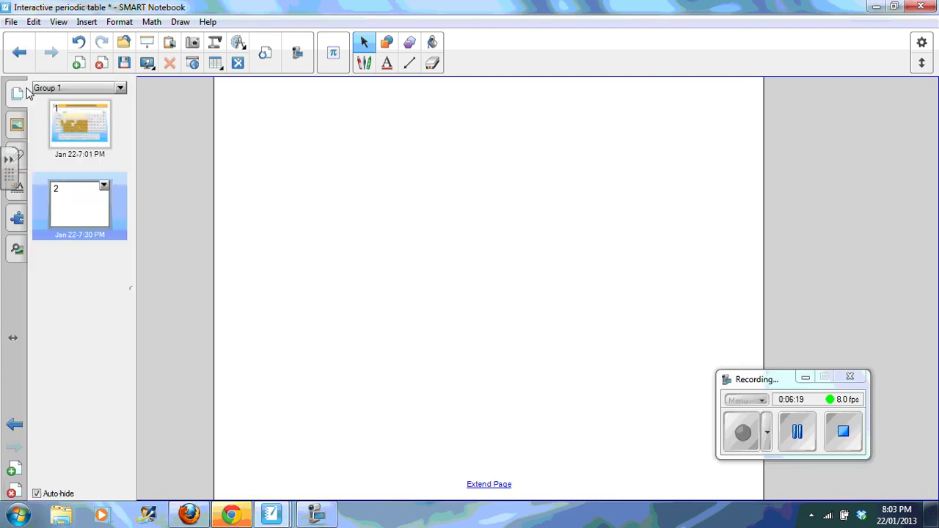
pyautogui.click(75, 135)
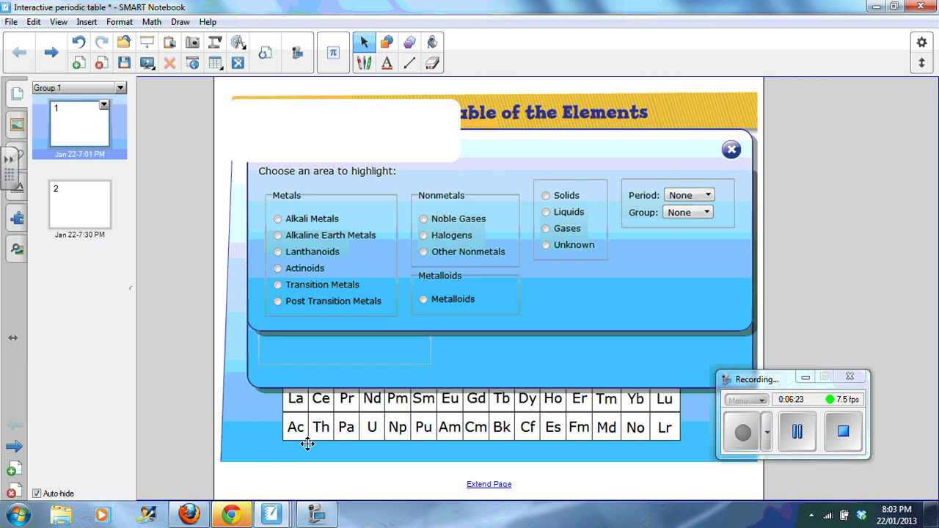
pyautogui.click(297, 481)
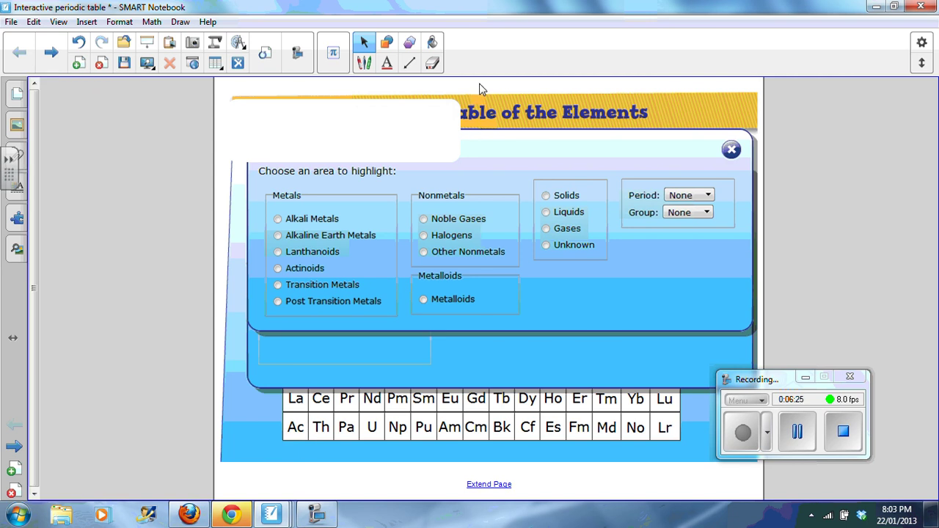
# Select and deselect the Periodic Table widget, and undo the last two changes on its page.
pyautogui.hotkey('ctrl', 'a')
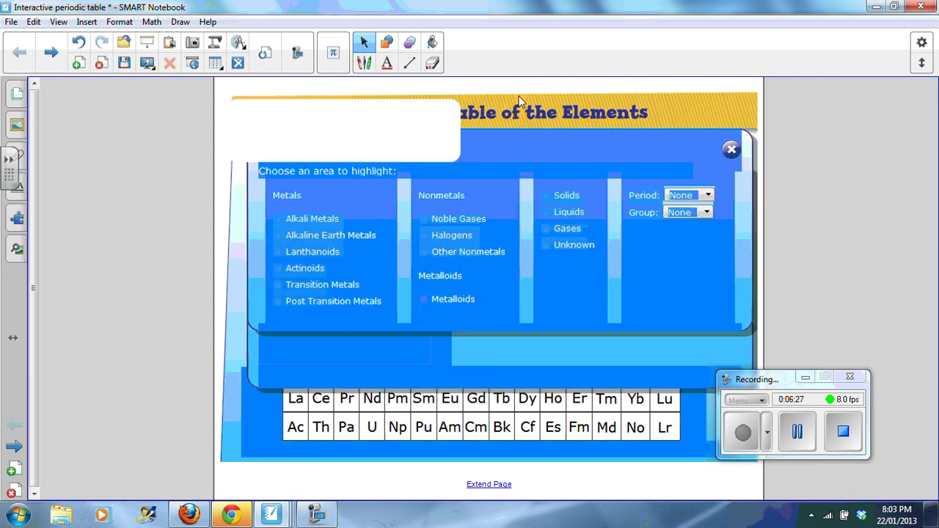
pyautogui.click(519, 86)
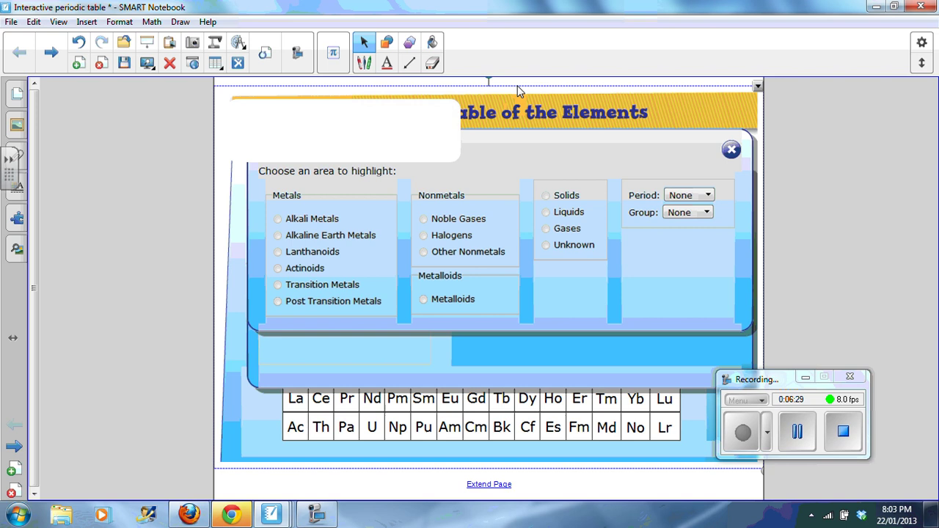
pyautogui.click(515, 85)
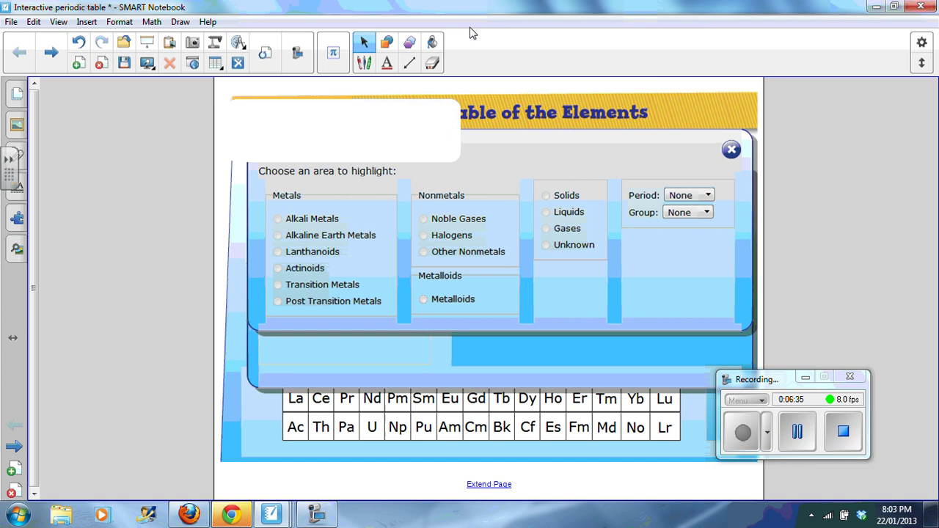
pyautogui.click(79, 43)
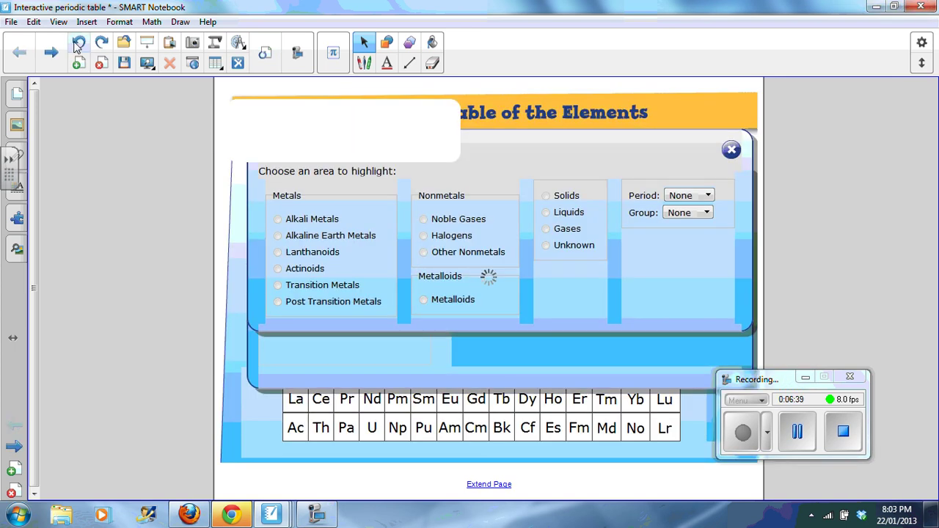
pyautogui.click(77, 45)
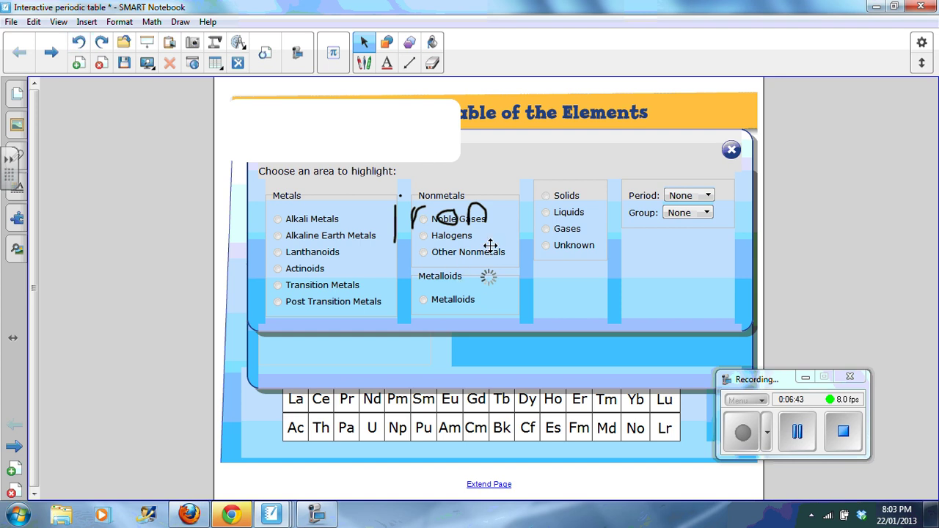
# Minimise all the open Notebook documents and browser windows to reach the desktop.
pyautogui.click(874, 8)
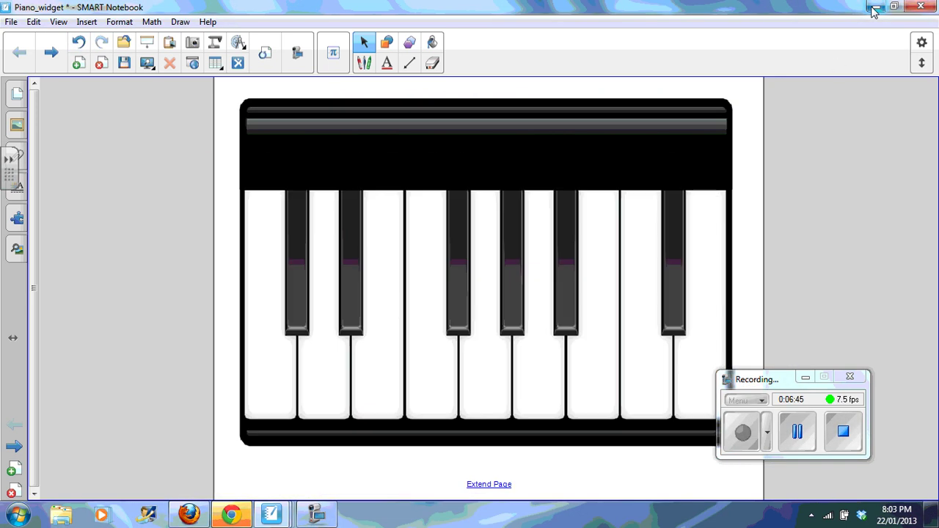
pyautogui.click(874, 8)
pyautogui.click(874, 8)
pyautogui.click(874, 8)
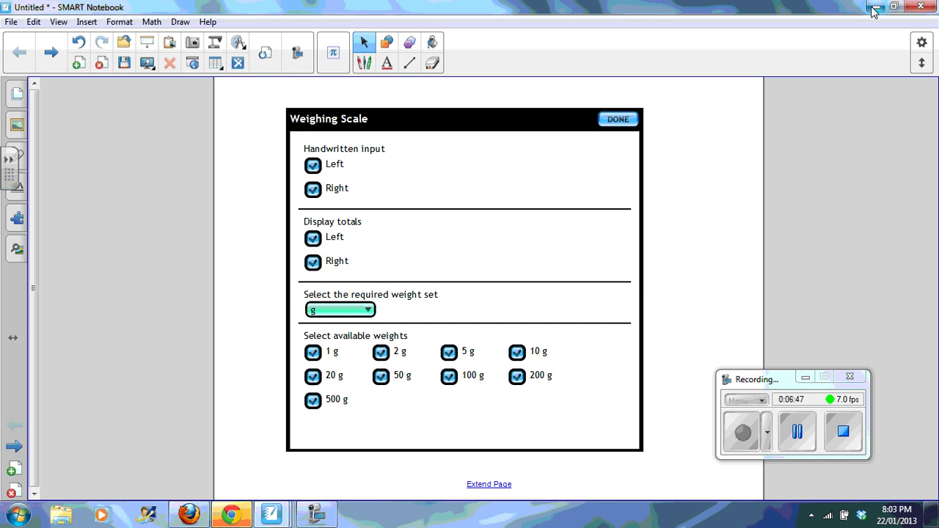
pyautogui.click(875, 8)
pyautogui.click(874, 8)
pyautogui.click(875, 8)
pyautogui.click(874, 8)
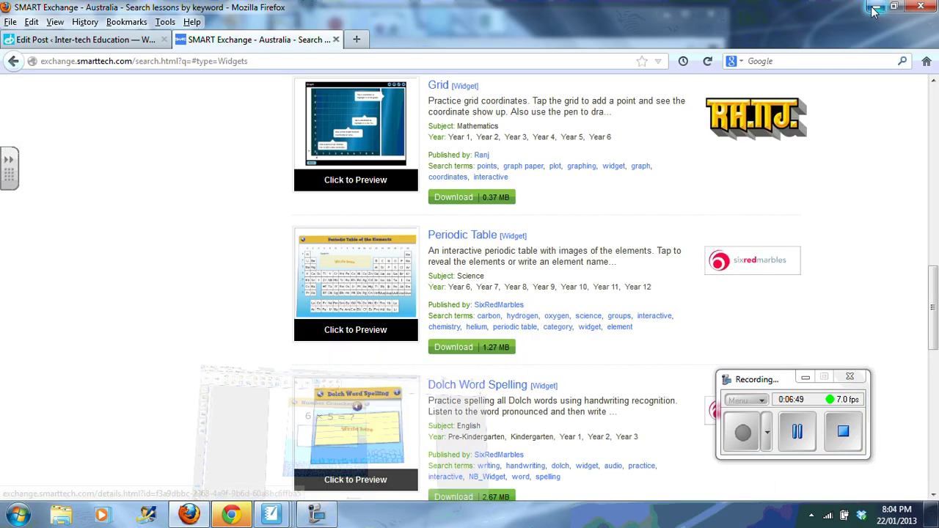
pyautogui.click(874, 8)
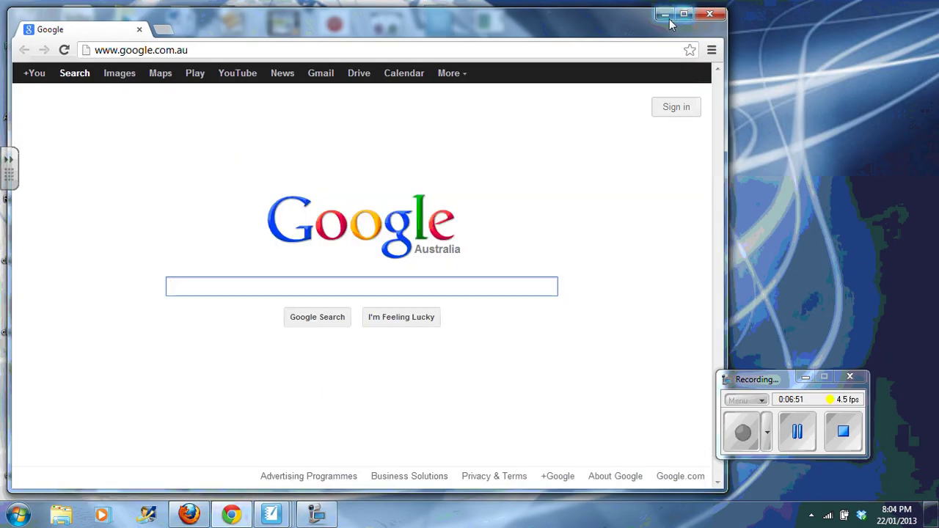
pyautogui.click(666, 16)
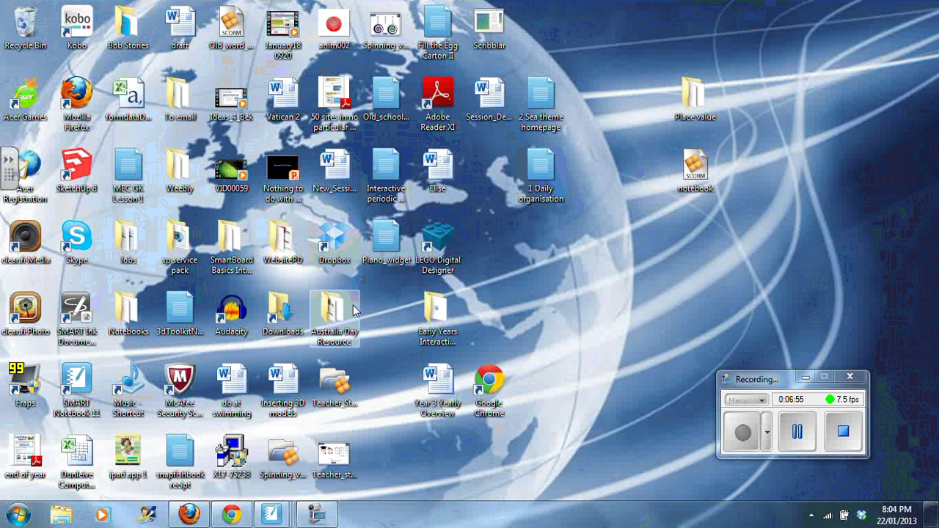
# Open the Interactive periodic table file from the desktop and accept the read-only copy.
pyautogui.doubleClick(386, 173)
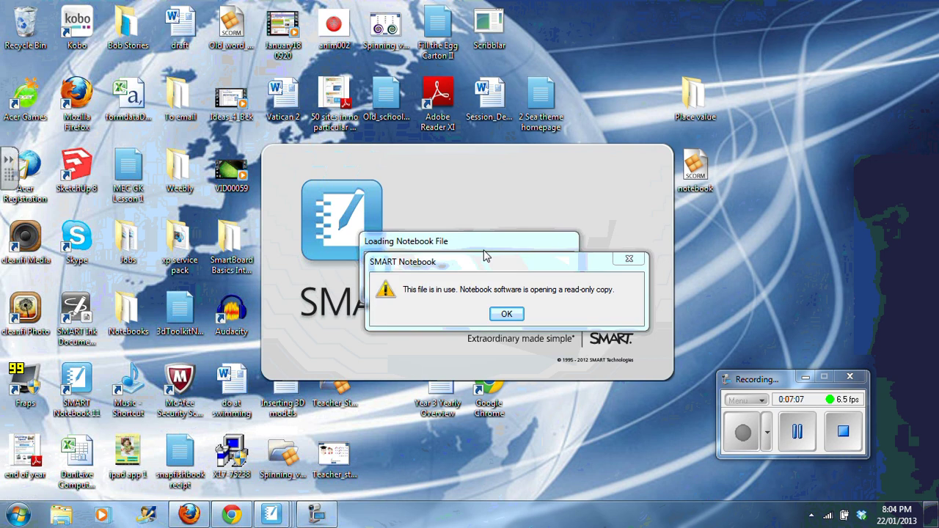
pyautogui.click(505, 314)
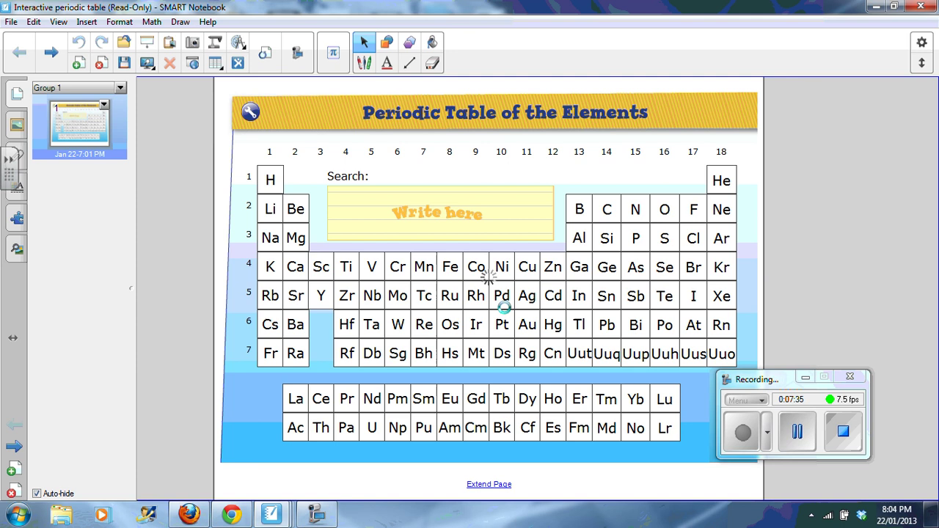
# Switch to the Number Cruncher document and close it without saving the changes.
pyautogui.click(270, 514)
pyautogui.click(103, 455)
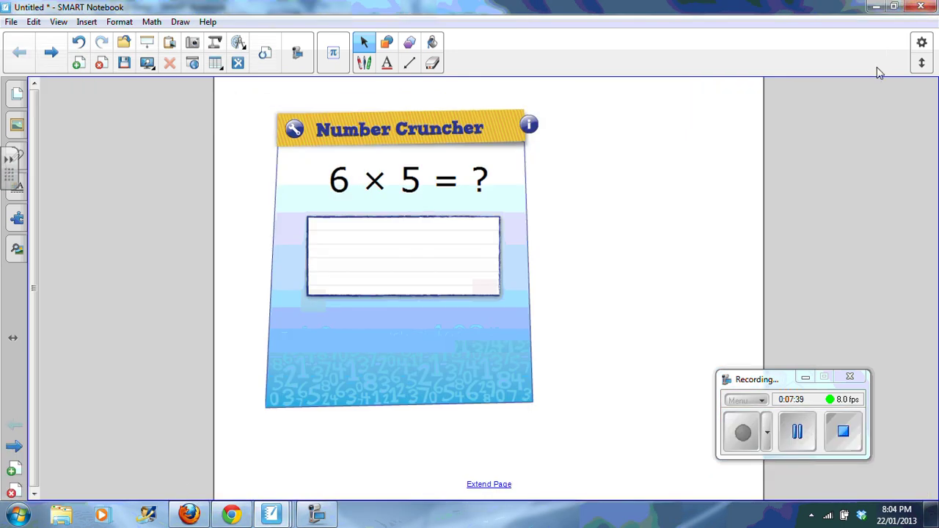
pyautogui.click(920, 7)
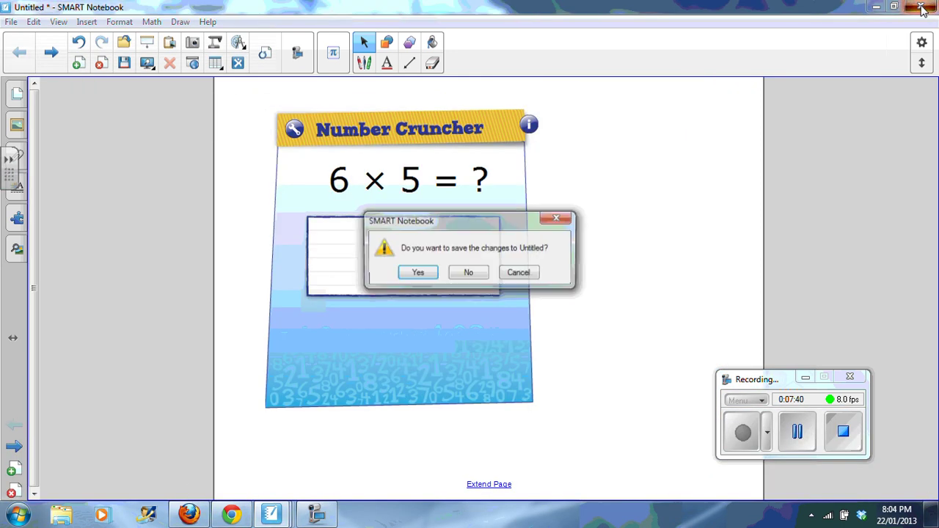
pyautogui.click(470, 273)
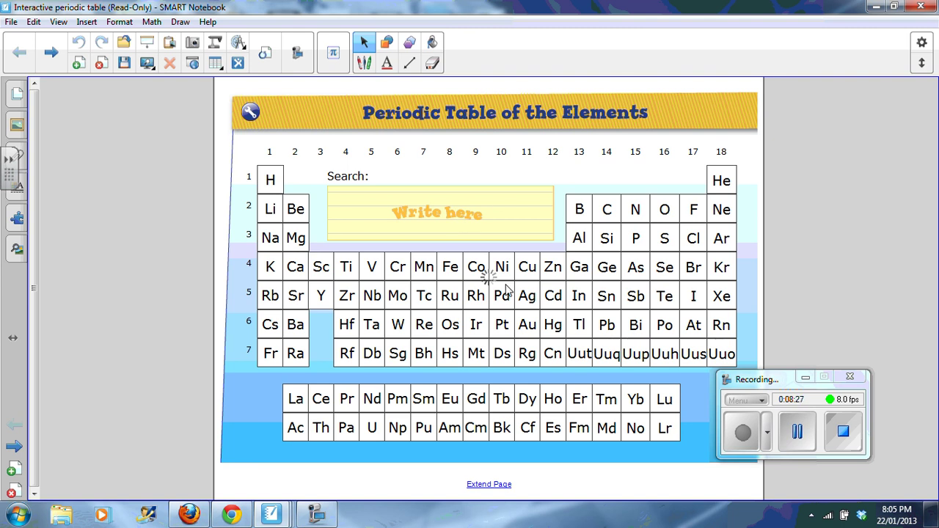
# Switch to the SMART Exchange page in Firefox and return to the start of the widget search results.
pyautogui.click(189, 515)
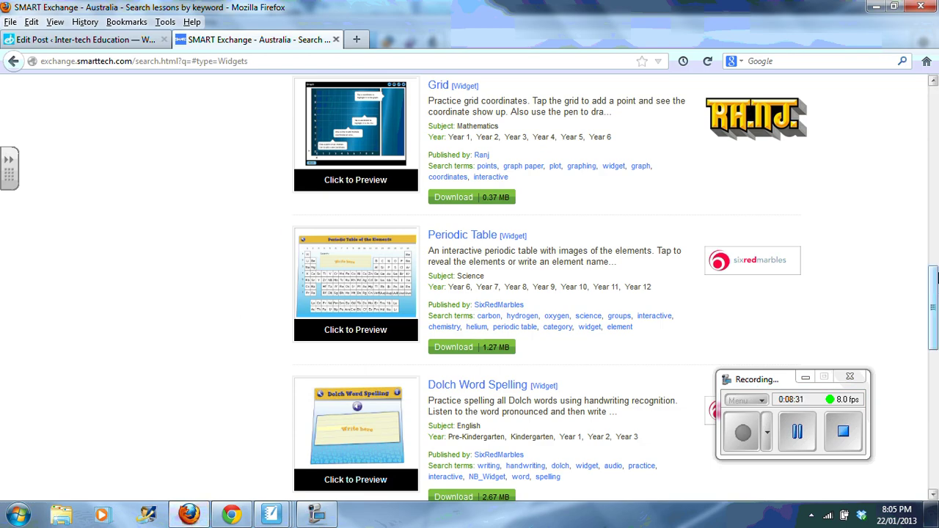
pyautogui.moveTo(933, 308); pyautogui.dragTo(934, 103)
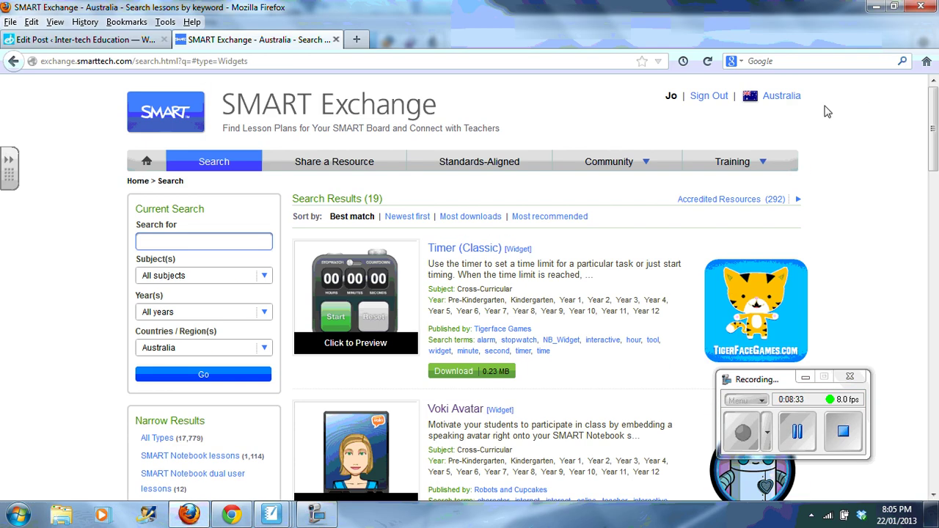